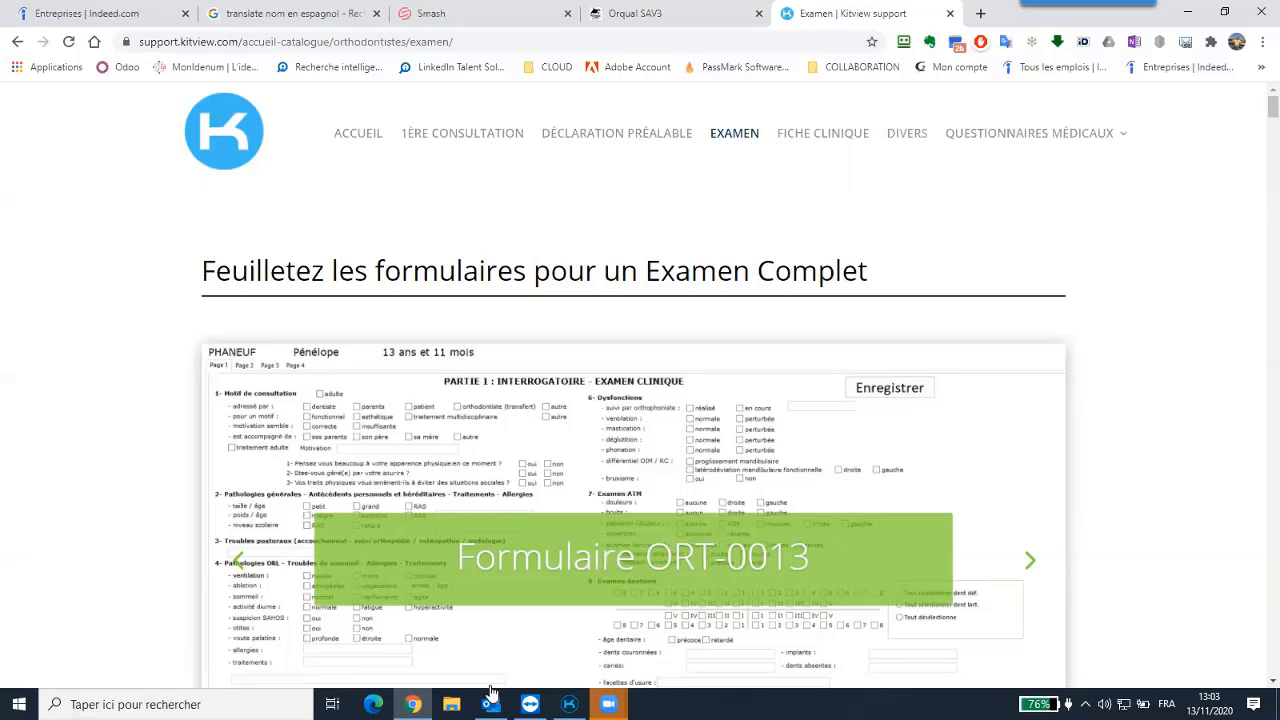
Step: Switch to Kitview and change the creation date of the patient's 13/11/2020 extraction request form to 09/11/2020
left_click(569, 704)
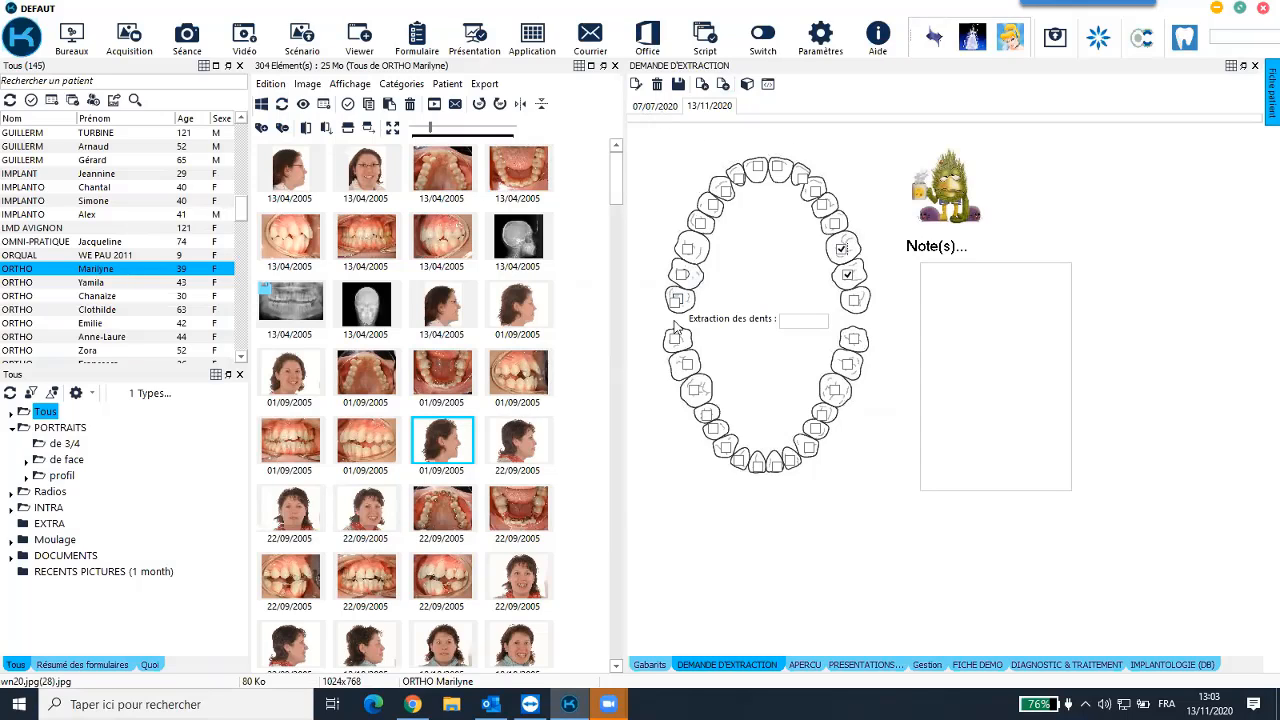
left_click(718, 106)
left_click(718, 107)
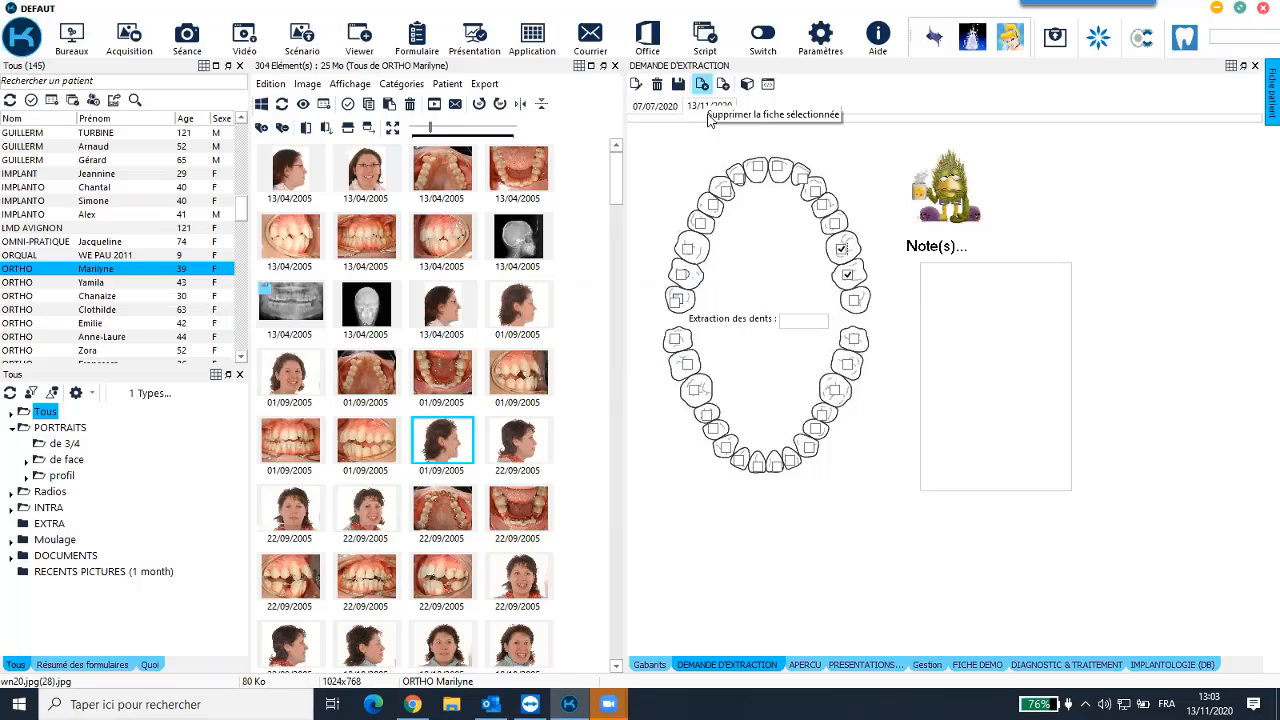
right_click(710, 108)
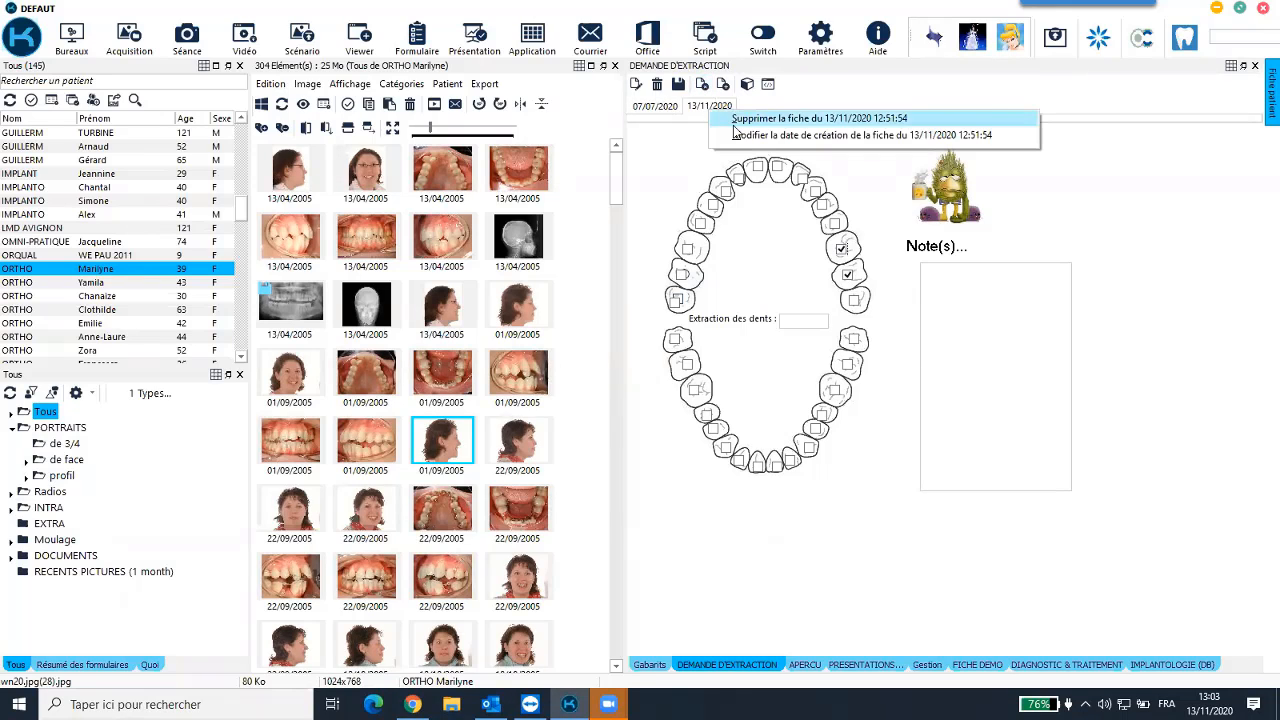
left_click(748, 140)
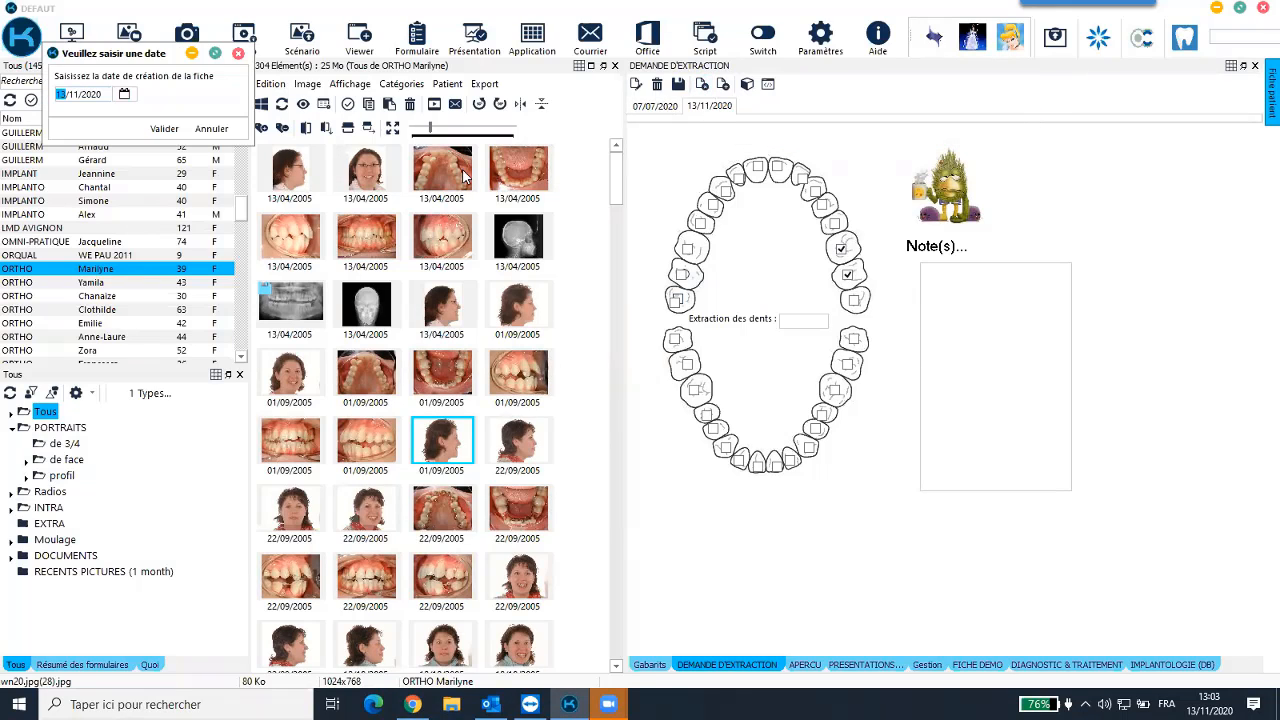
left_click(124, 93)
left_click(72, 171)
left_click(170, 132)
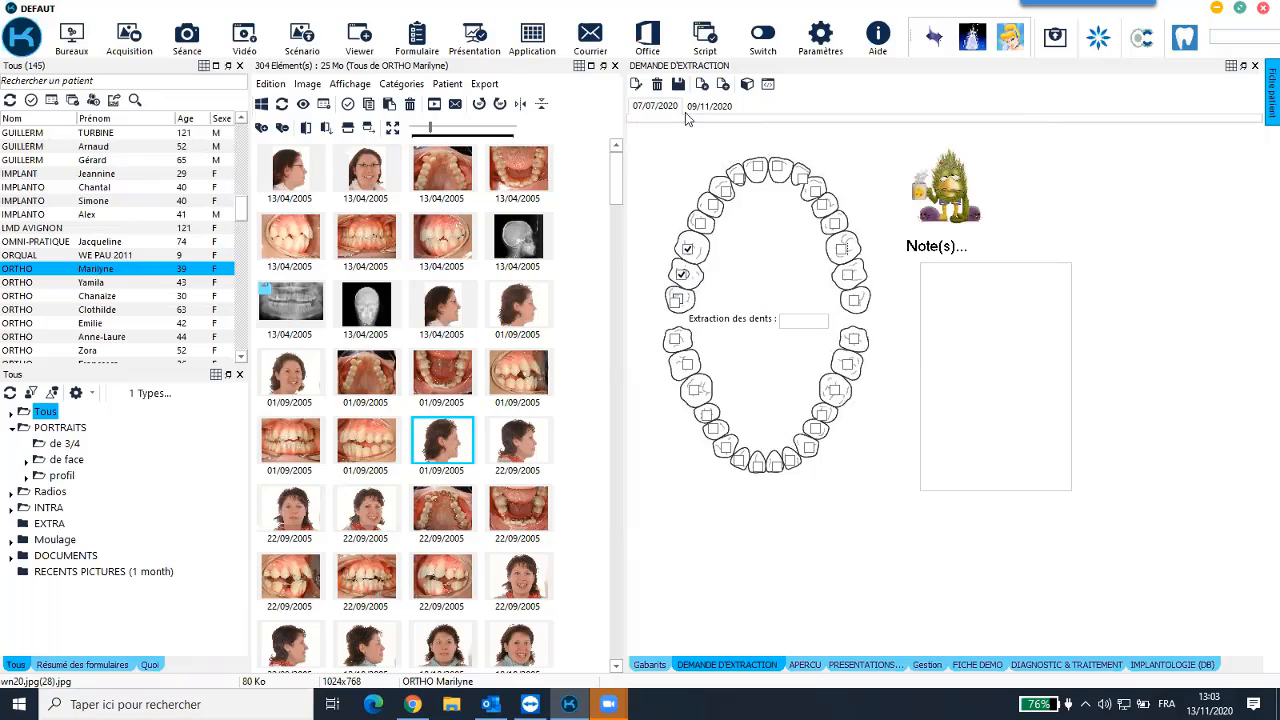
Step: Add a new extraction request form and mark three lower molars, two on the chart's right side and one on its left
left_click(691, 110)
left_click(724, 86)
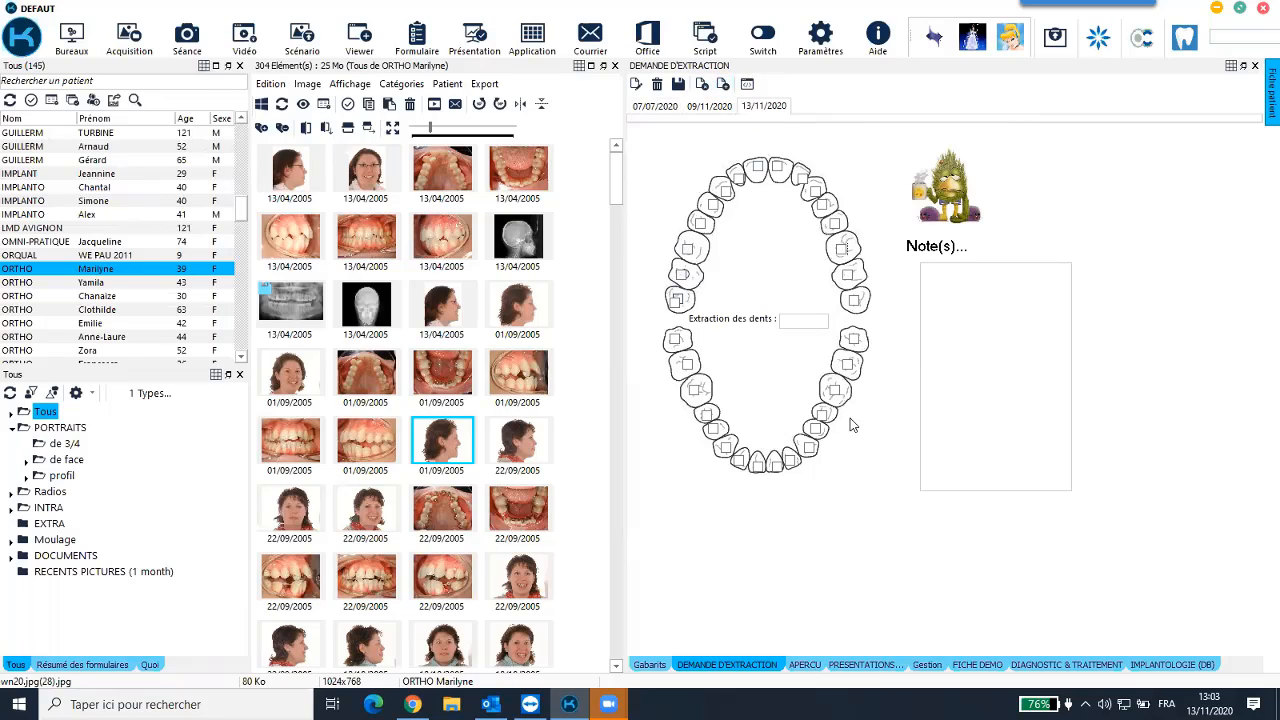
left_click(847, 364)
left_click(835, 389)
left_click(697, 391)
Step: Compare the marked teeth across the 07/07/2020, 09/11/2020 and 13/11/2020 extraction request forms
left_click(651, 112)
left_click(700, 112)
left_click(770, 108)
left_click(690, 112)
left_click(692, 109)
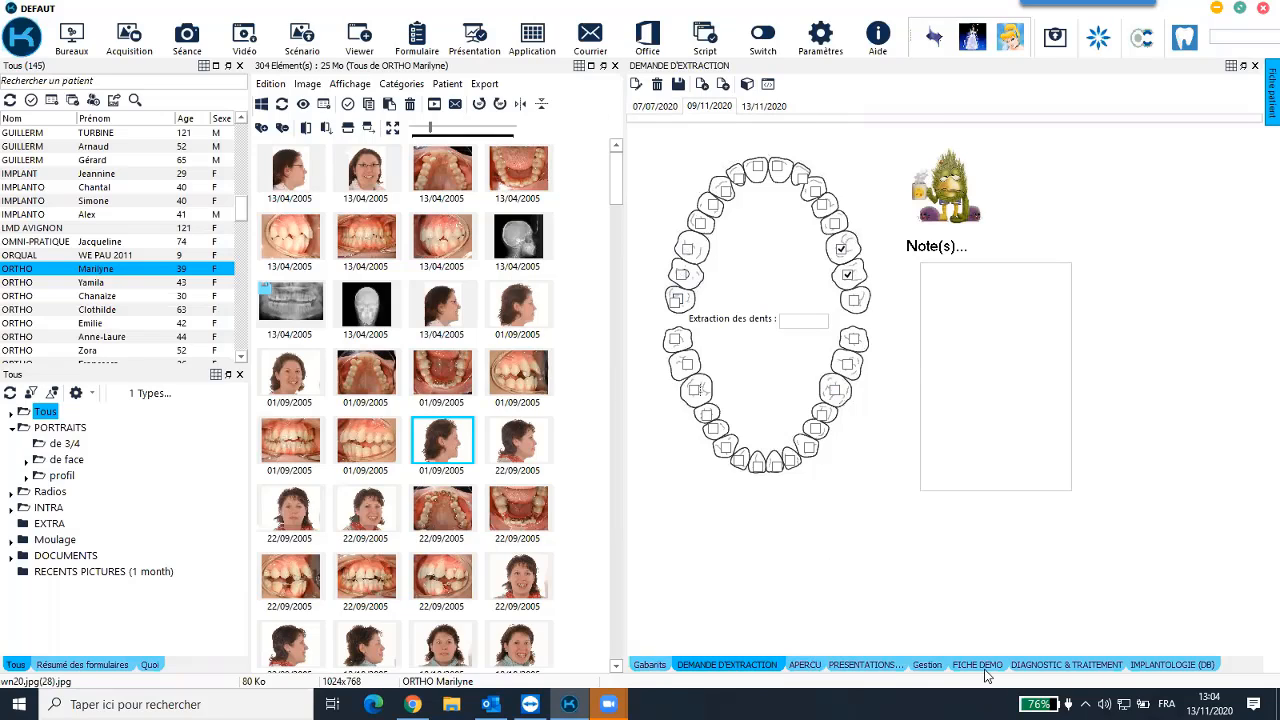
Step: View the DIAGNOSTIC & TRAITEMENT, IMPLANTOLOGIE (DB) and FICHE DEMO forms, and return to DEMANDE D'EXTRACTION
left_click(1052, 672)
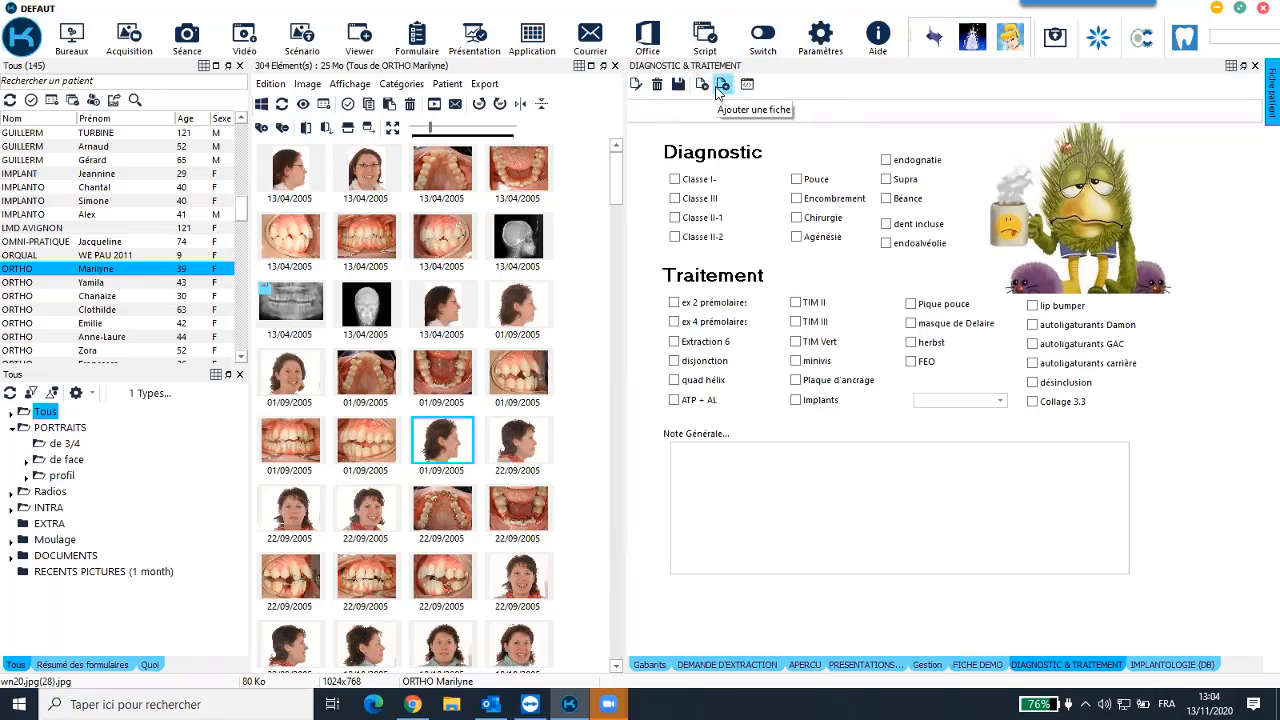
left_click(1183, 665)
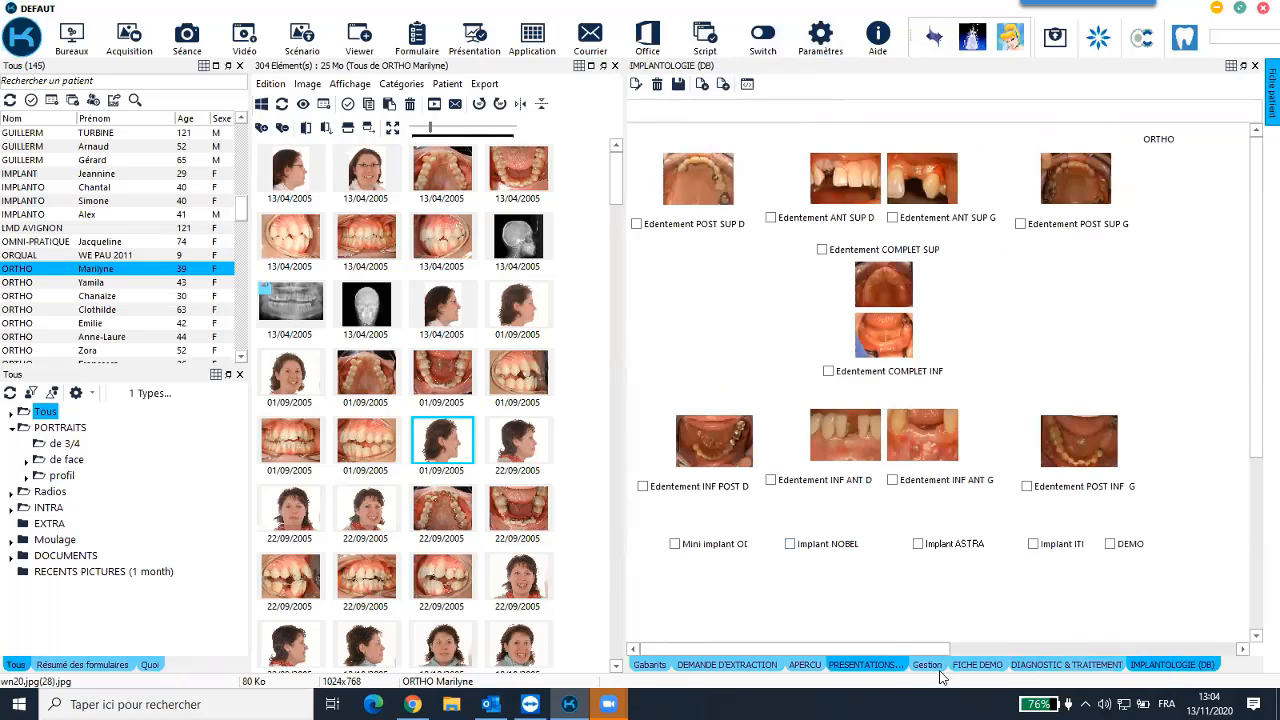
left_click(980, 668)
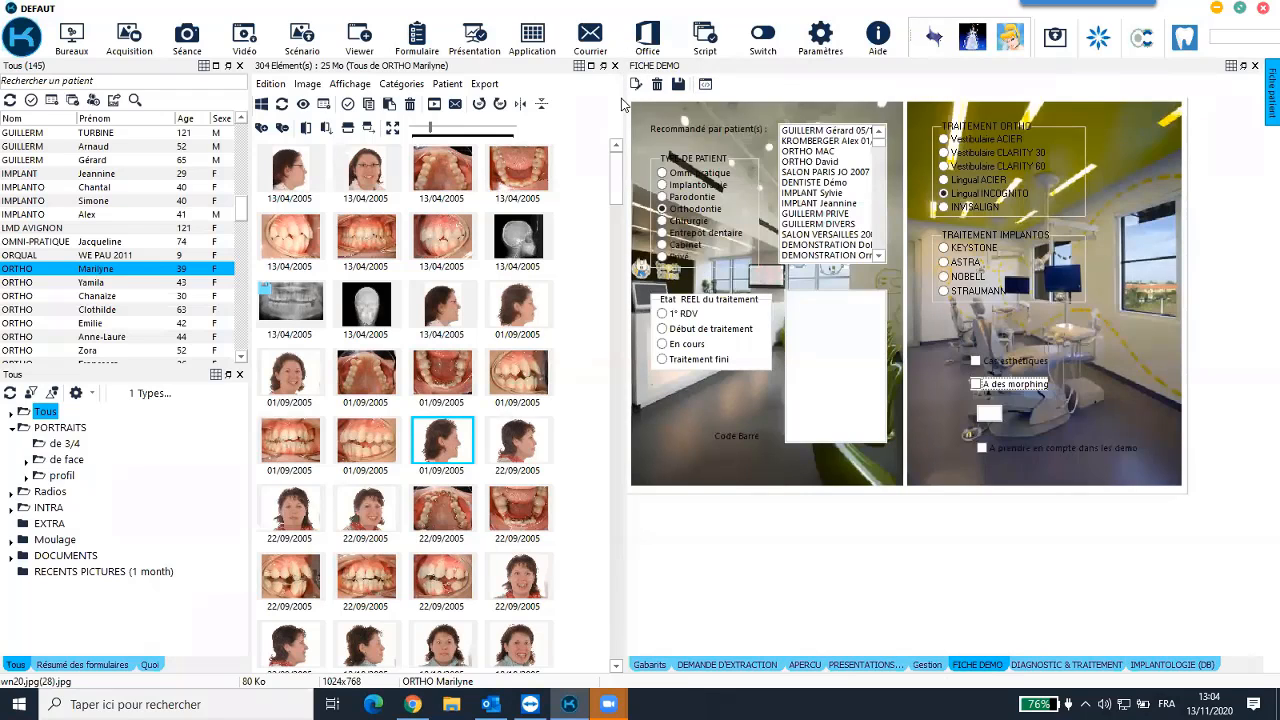
left_click(679, 85)
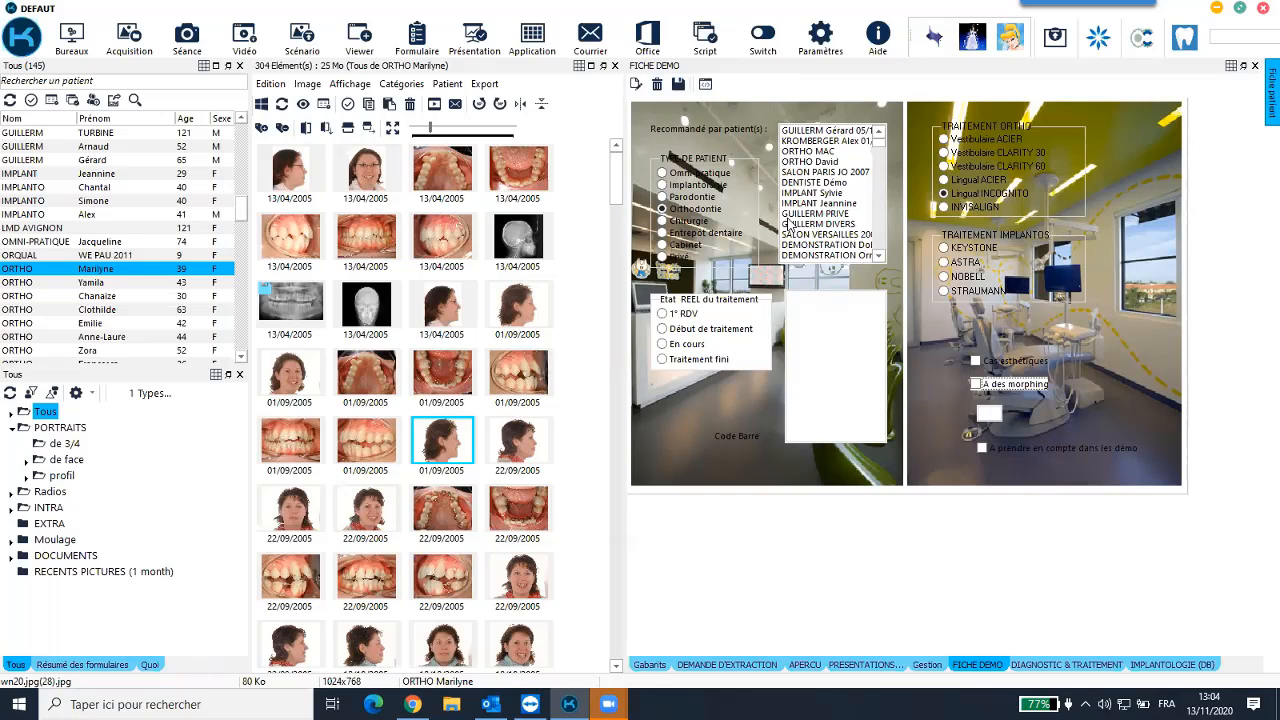
left_click(738, 667)
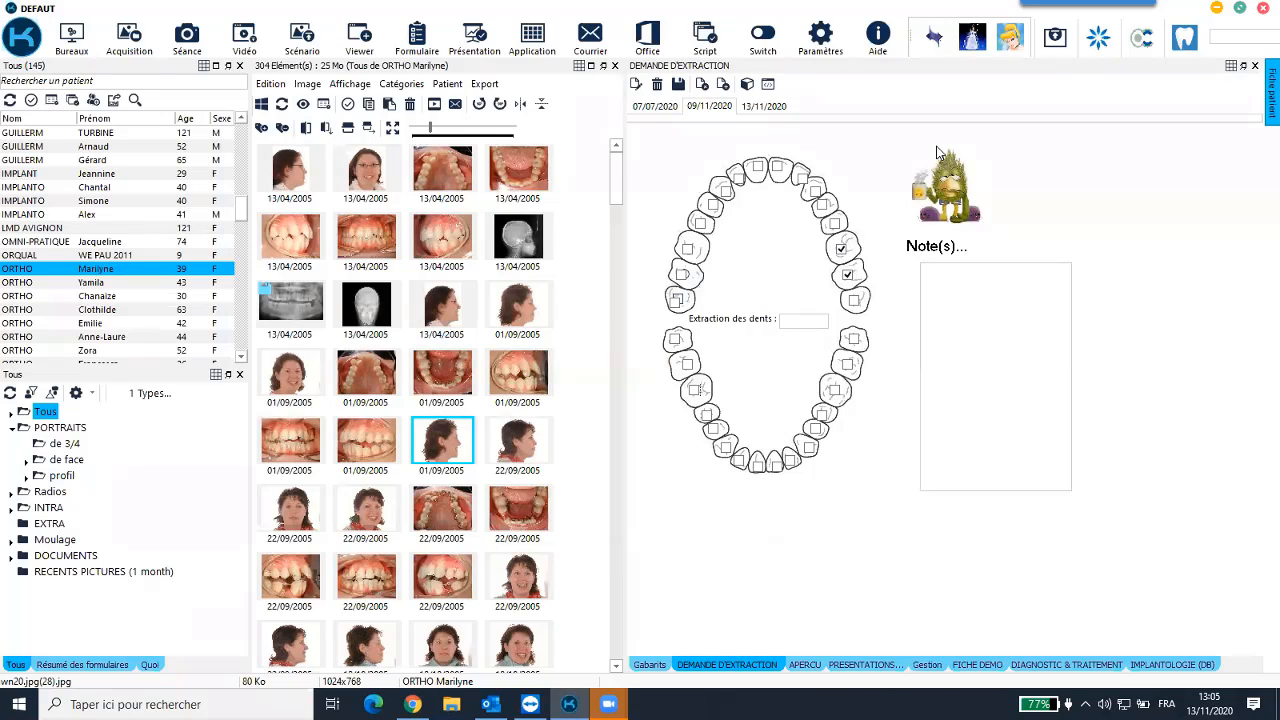
Step: Filter the patient's images by the objects attached to the 07/07/2020 and 09/11/2020 forms, and check the 13/11/2020 form
left_click(654, 108)
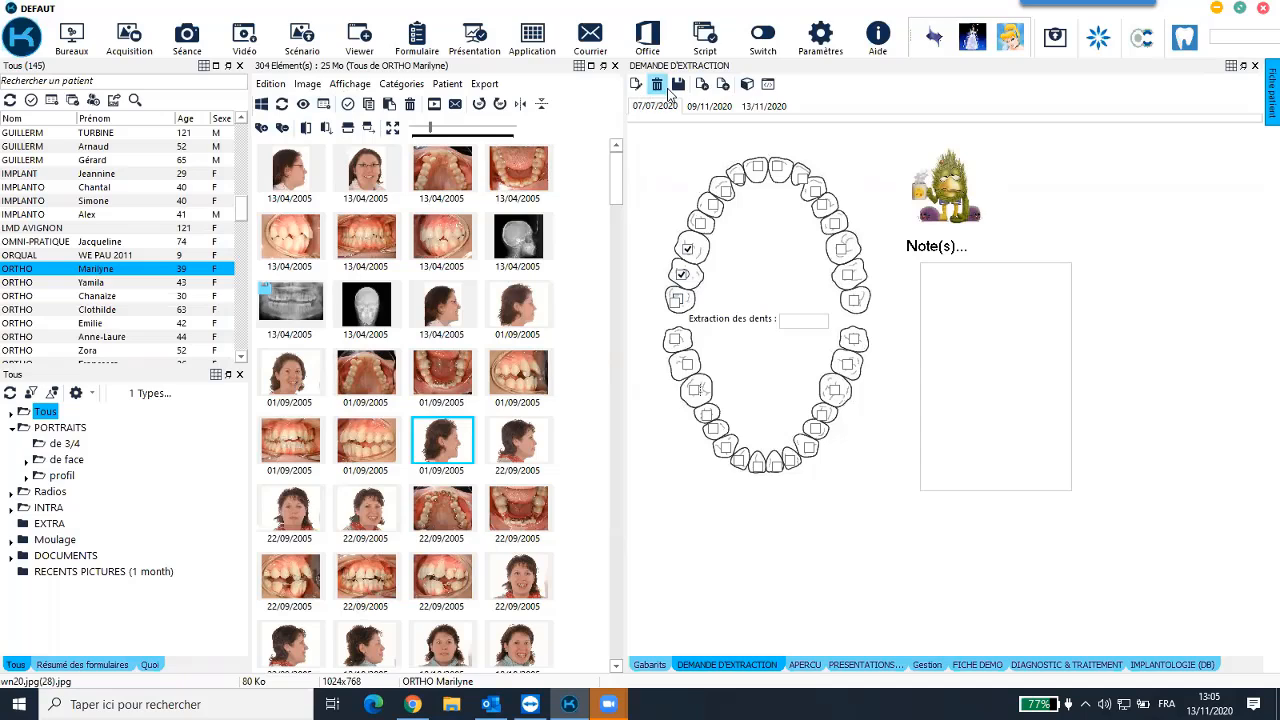
left_click(745, 92)
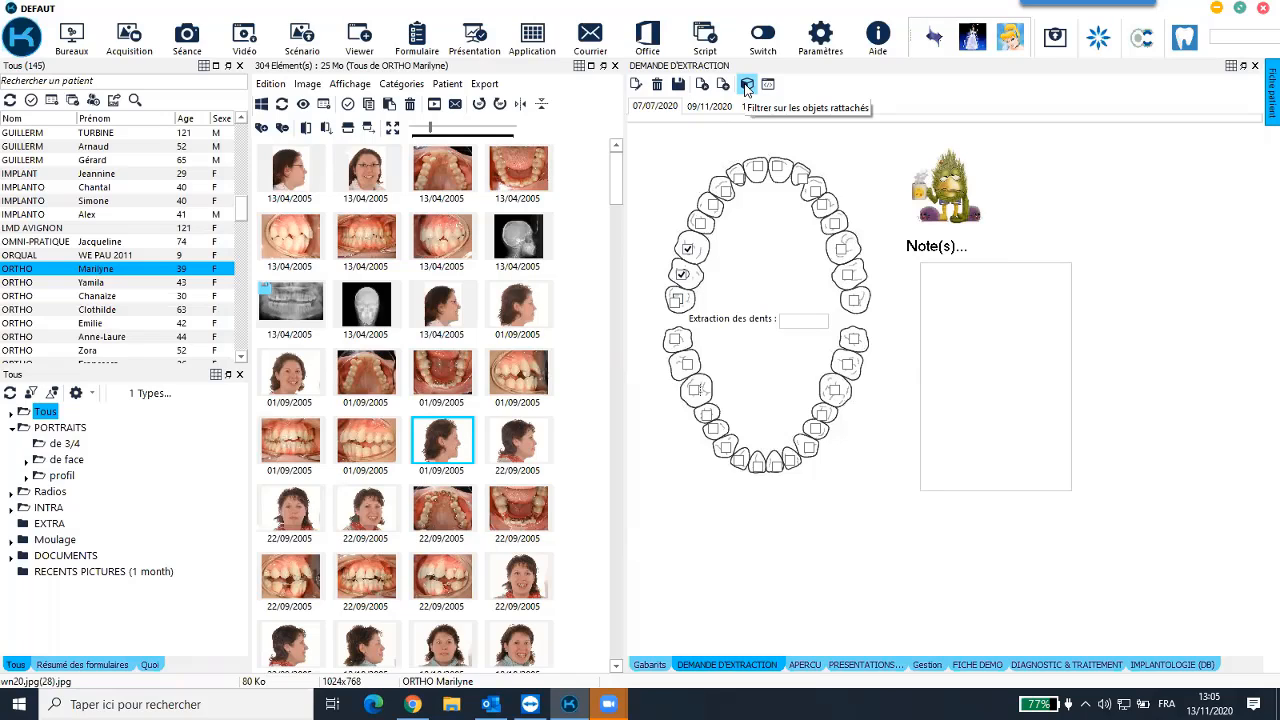
left_click(746, 85)
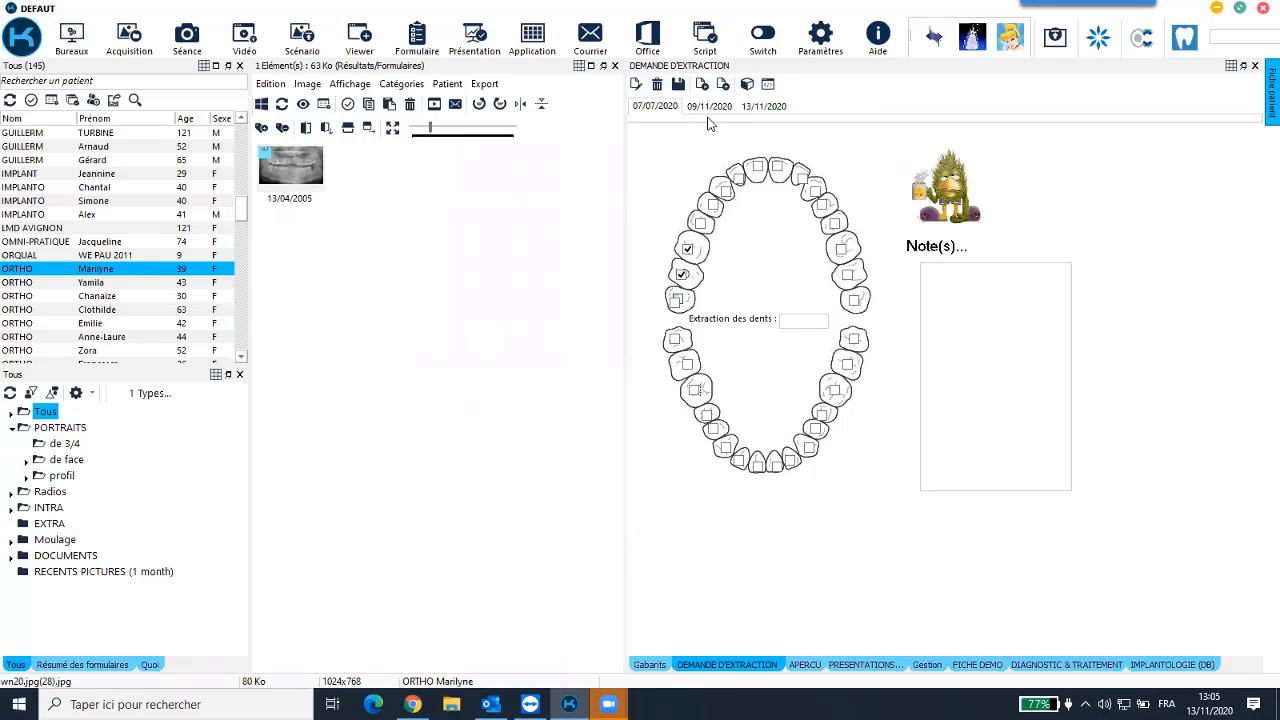
left_click(291, 164)
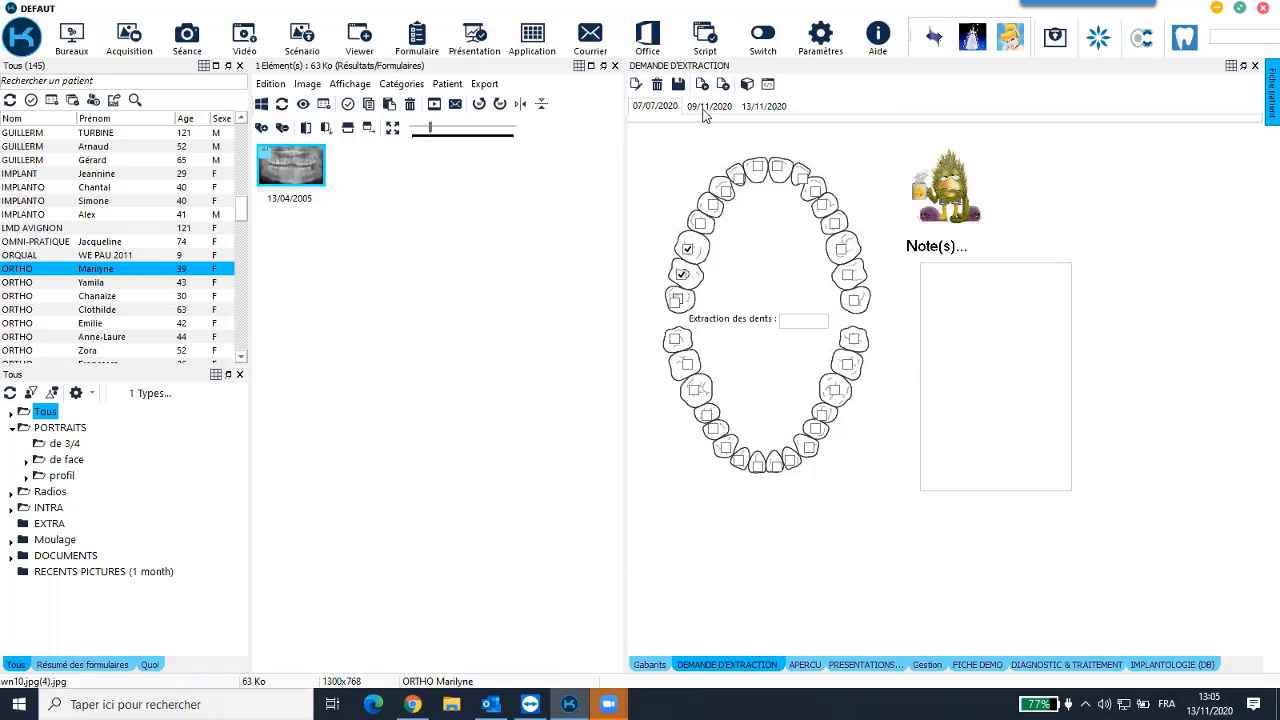
left_click(747, 86)
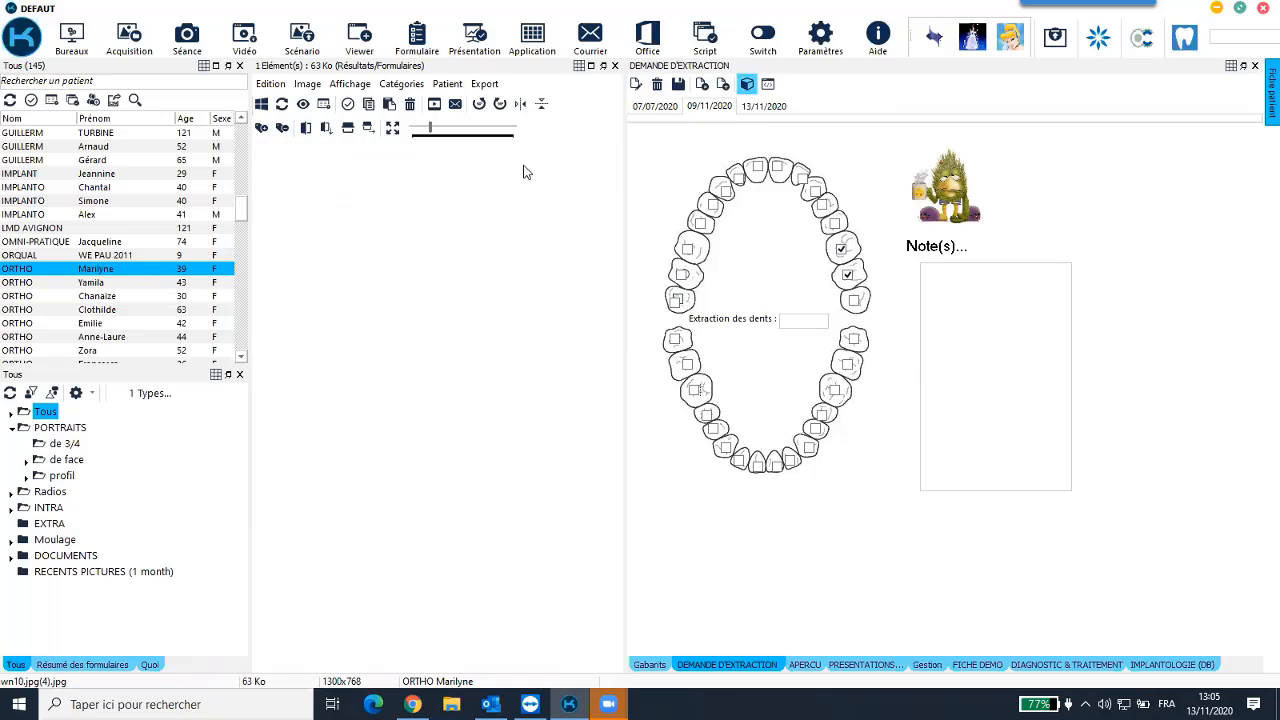
left_click(760, 106)
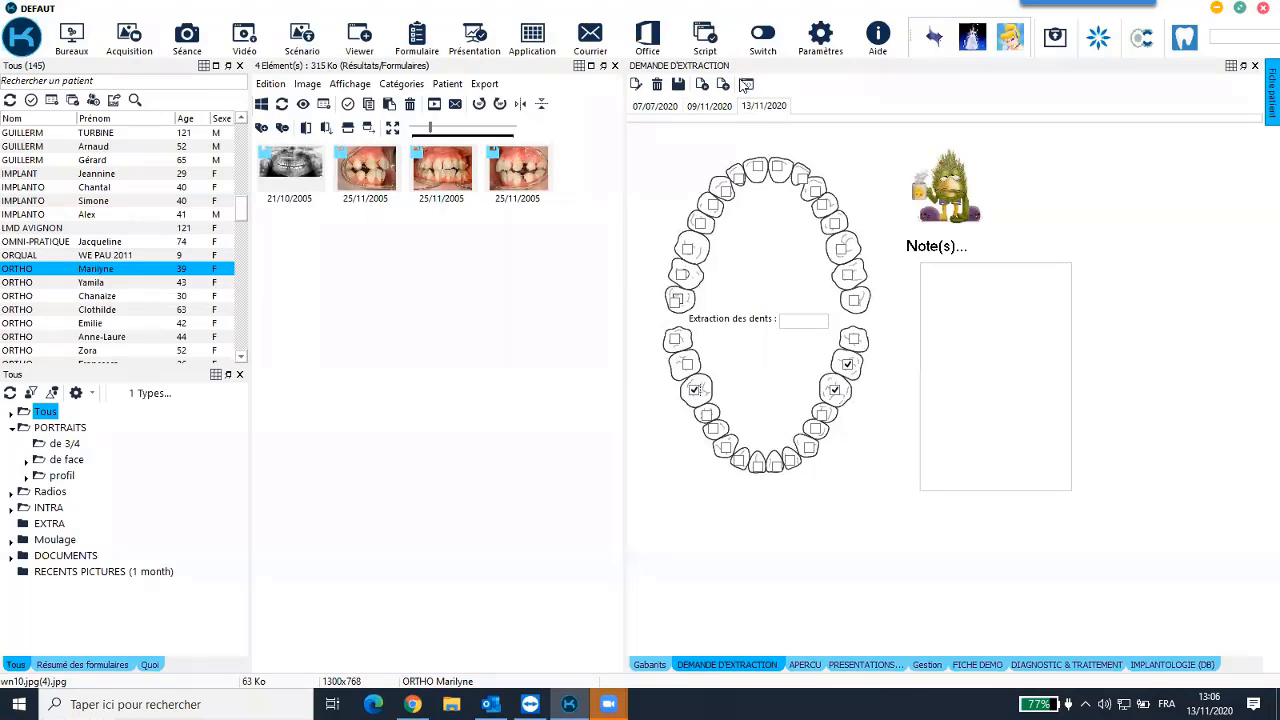
left_click(750, 85)
Step: Restore the patient's full image list and go through the dated extraction forms to the one of 13/11/2020
left_click(282, 106)
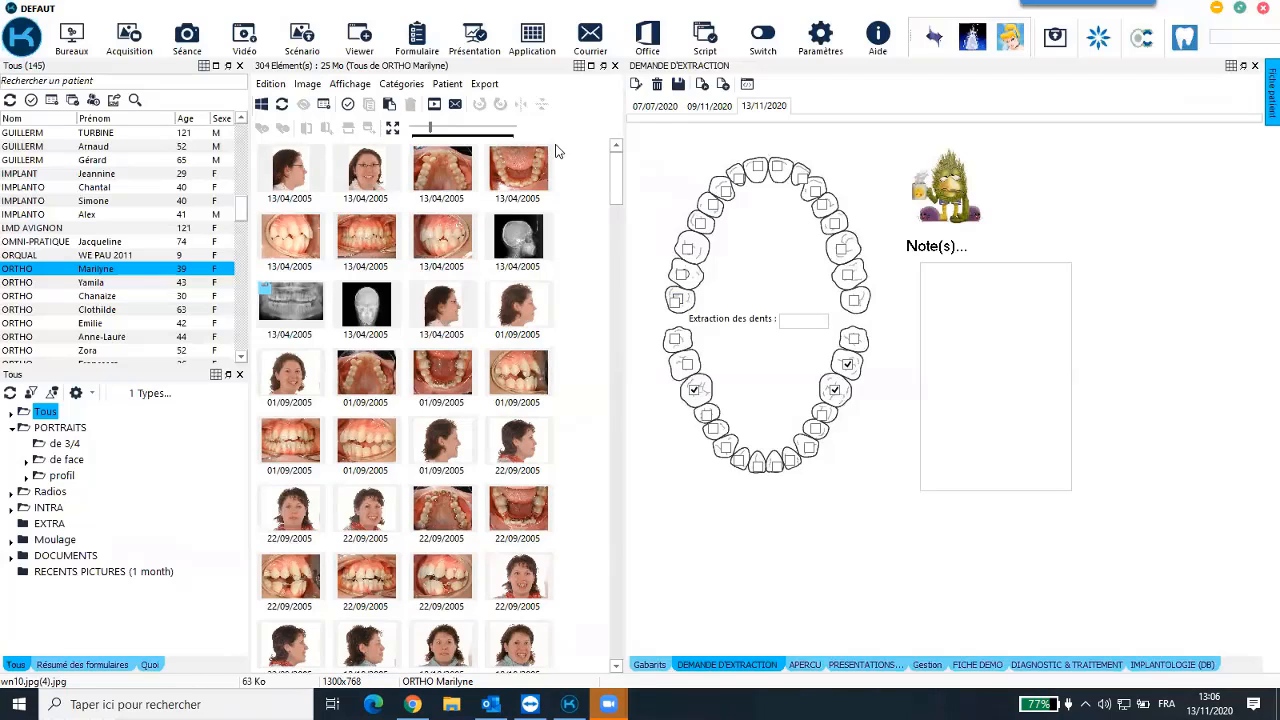
left_click(660, 108)
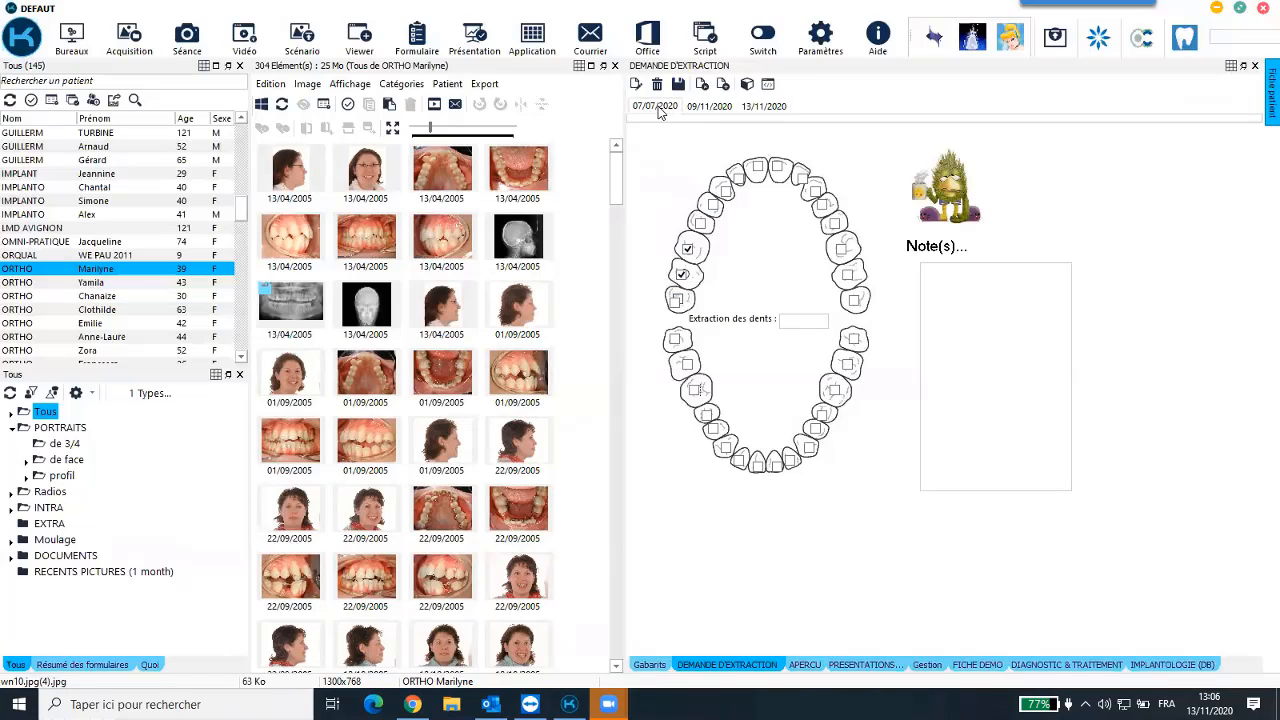
left_click(729, 108)
left_click(765, 107)
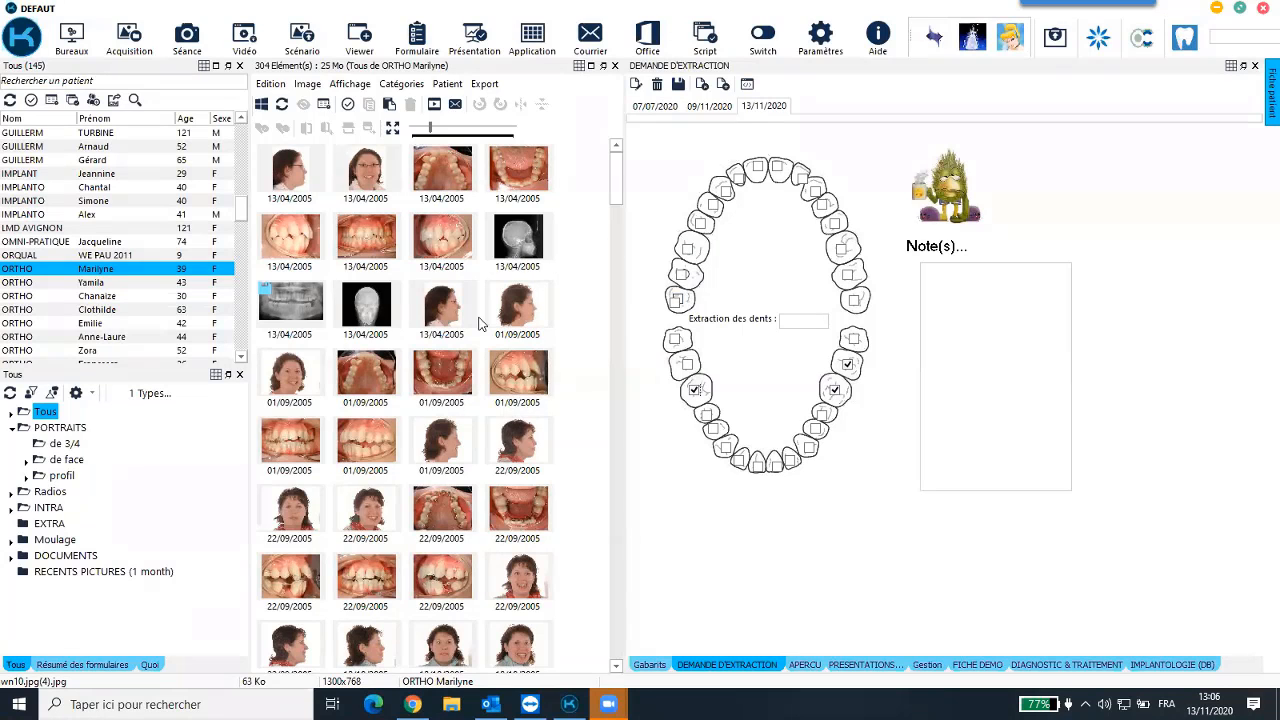
mouse_move(478, 323)
scroll(480, 415, "down", 6)
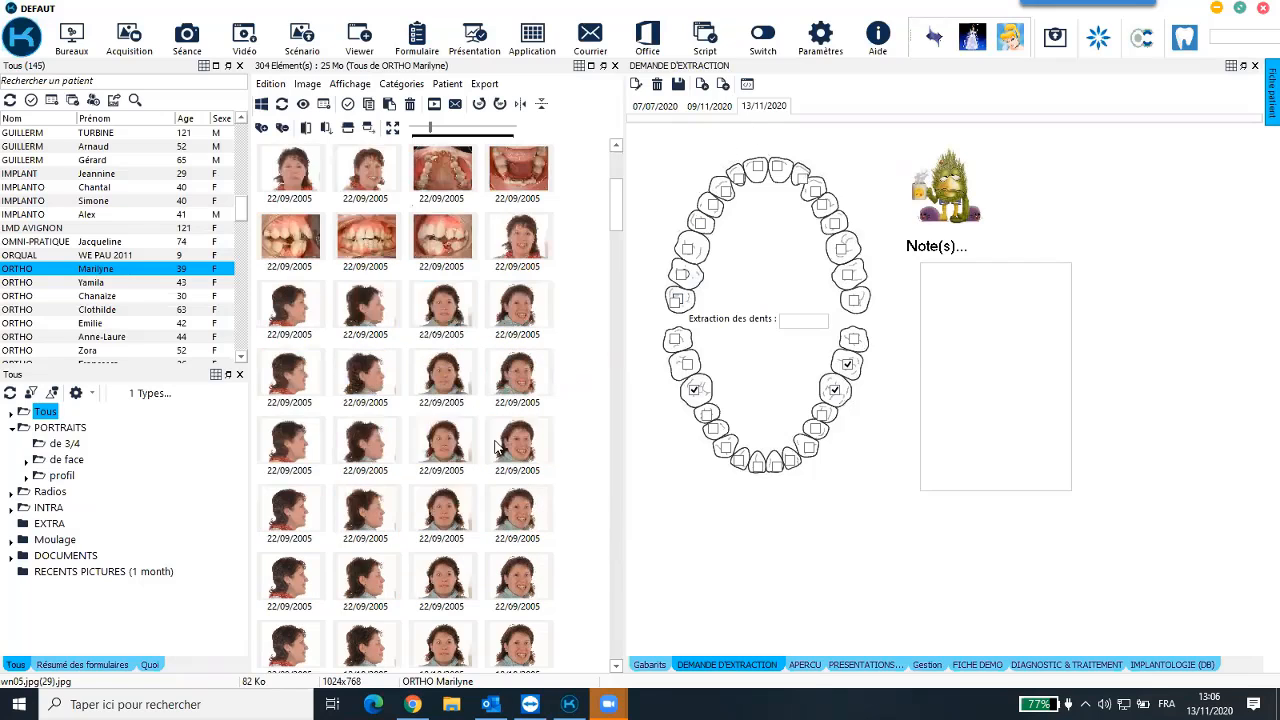
scroll(496, 476, "down", 15)
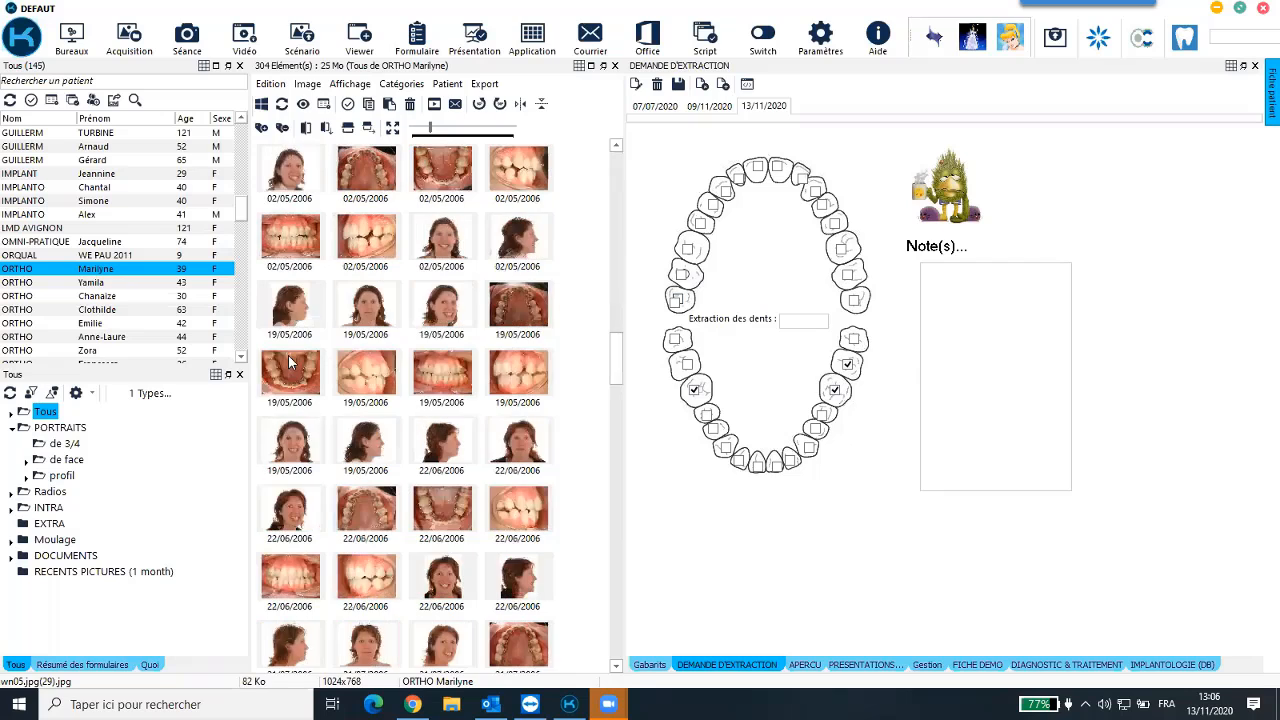
left_click(292, 386)
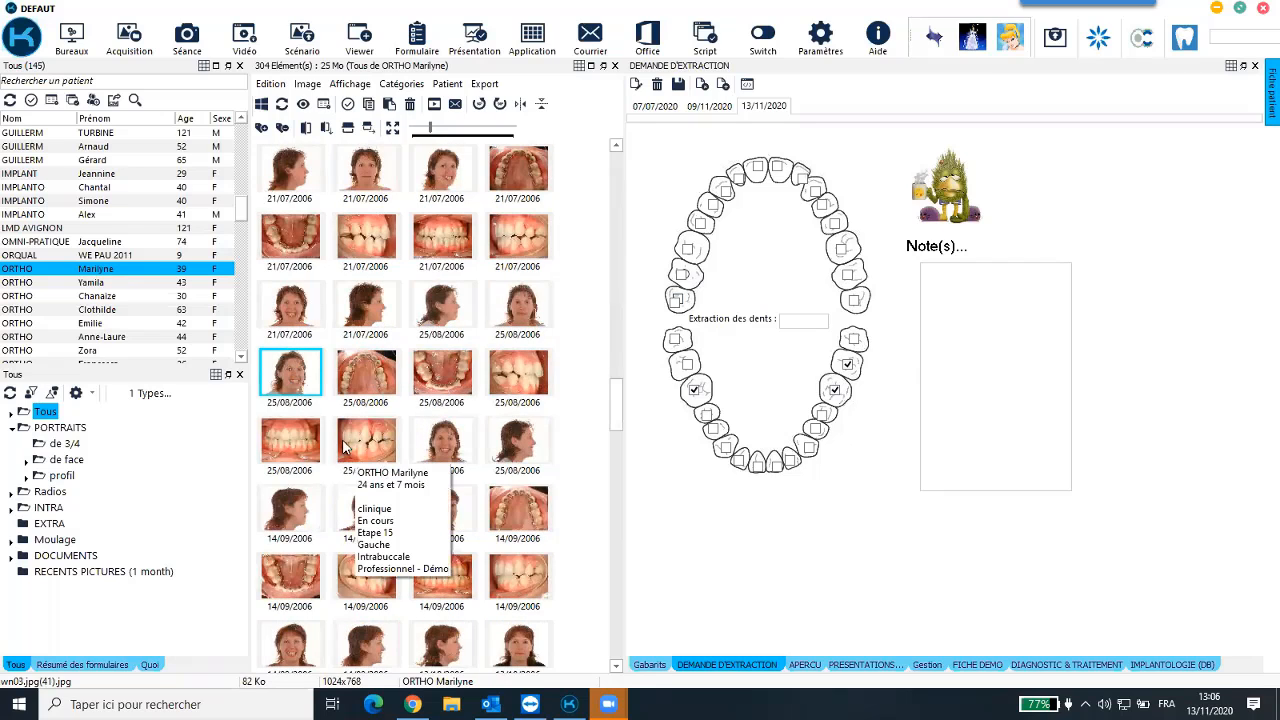
left_click(366, 440, "ctrl")
left_click(366, 372, "ctrl")
left_click(442, 372, "ctrl")
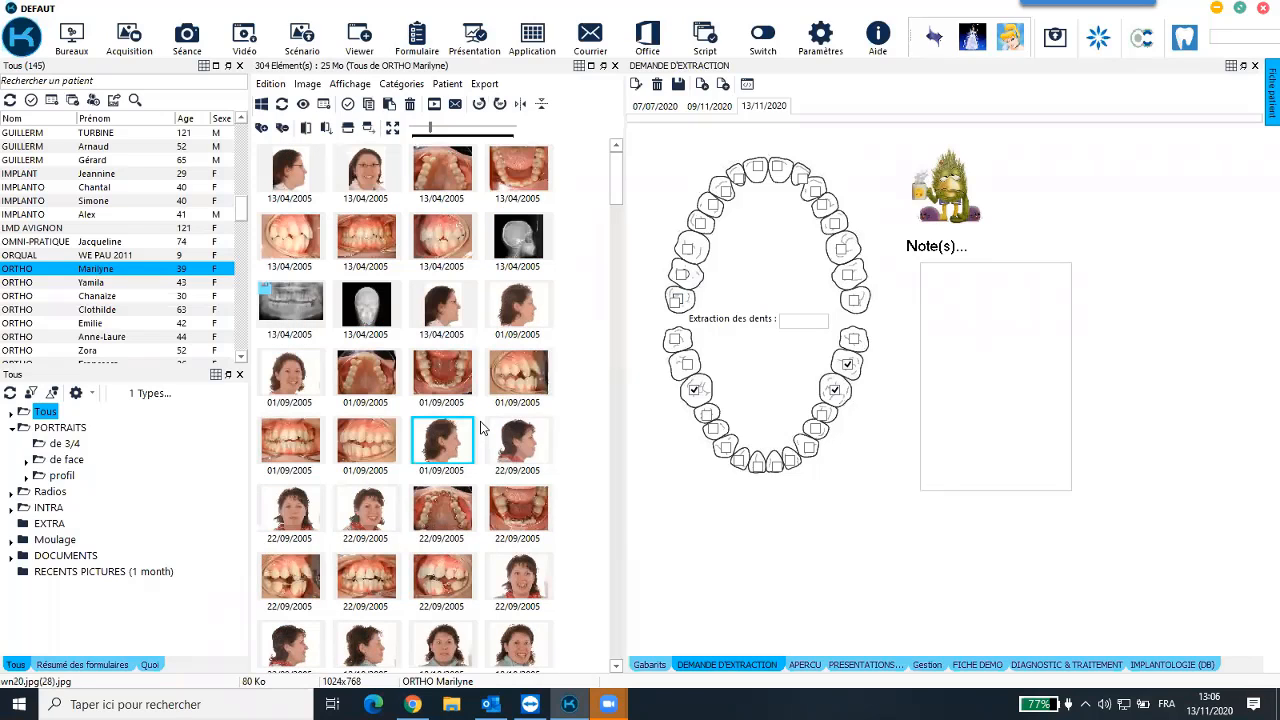
Step: Attach four images dated 01/09/2005 and one portrait dated 22/09/2005 to the 13/11/2020 extraction request form
left_click(305, 380)
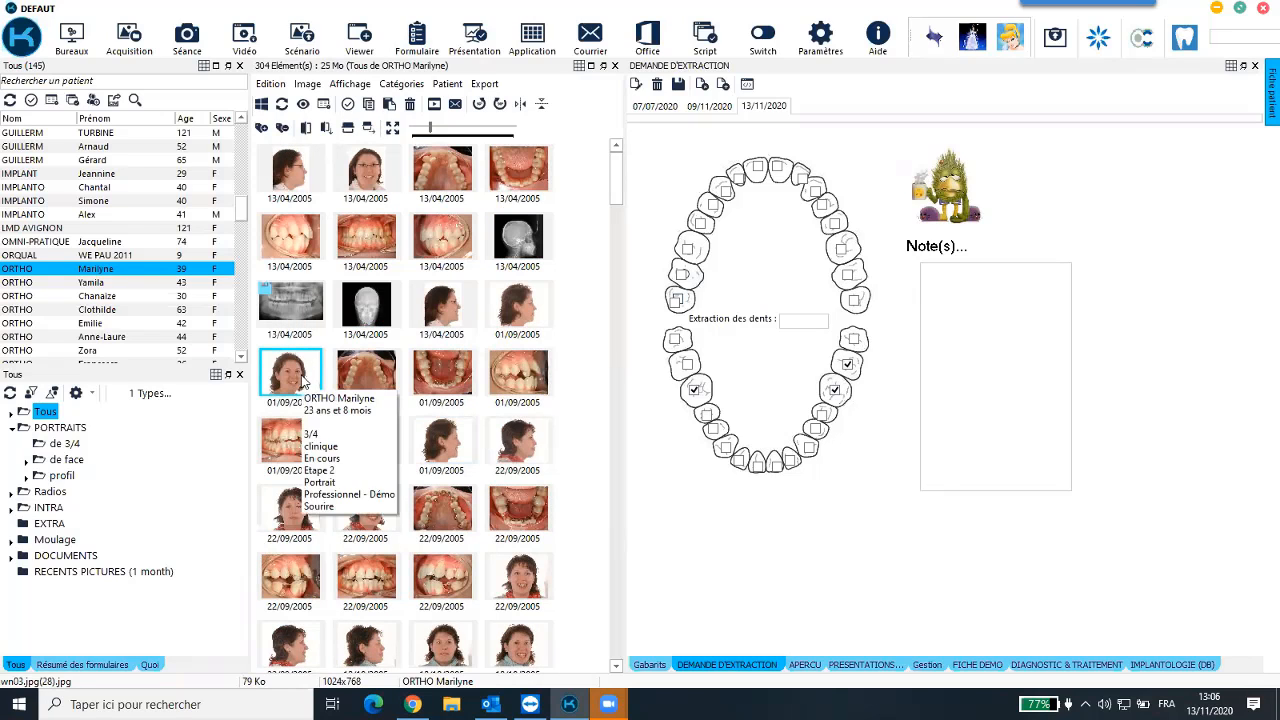
left_click(352, 368, "ctrl")
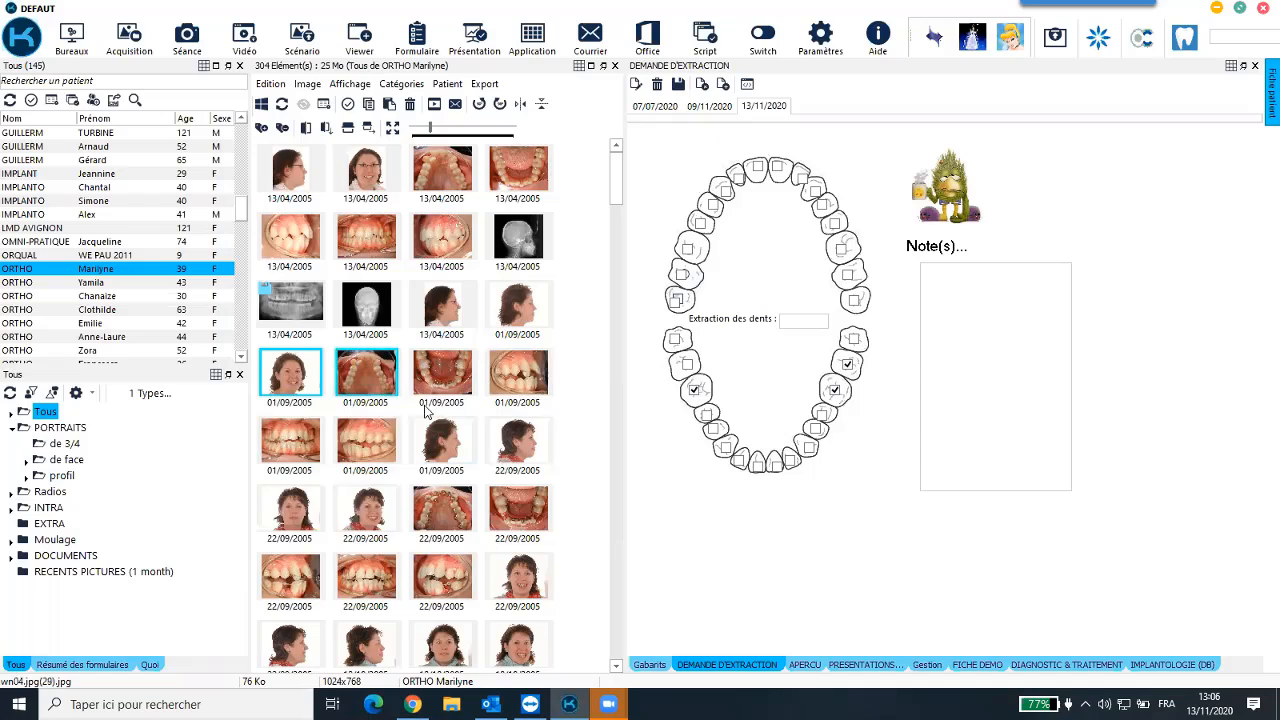
left_click(528, 450, "ctrl")
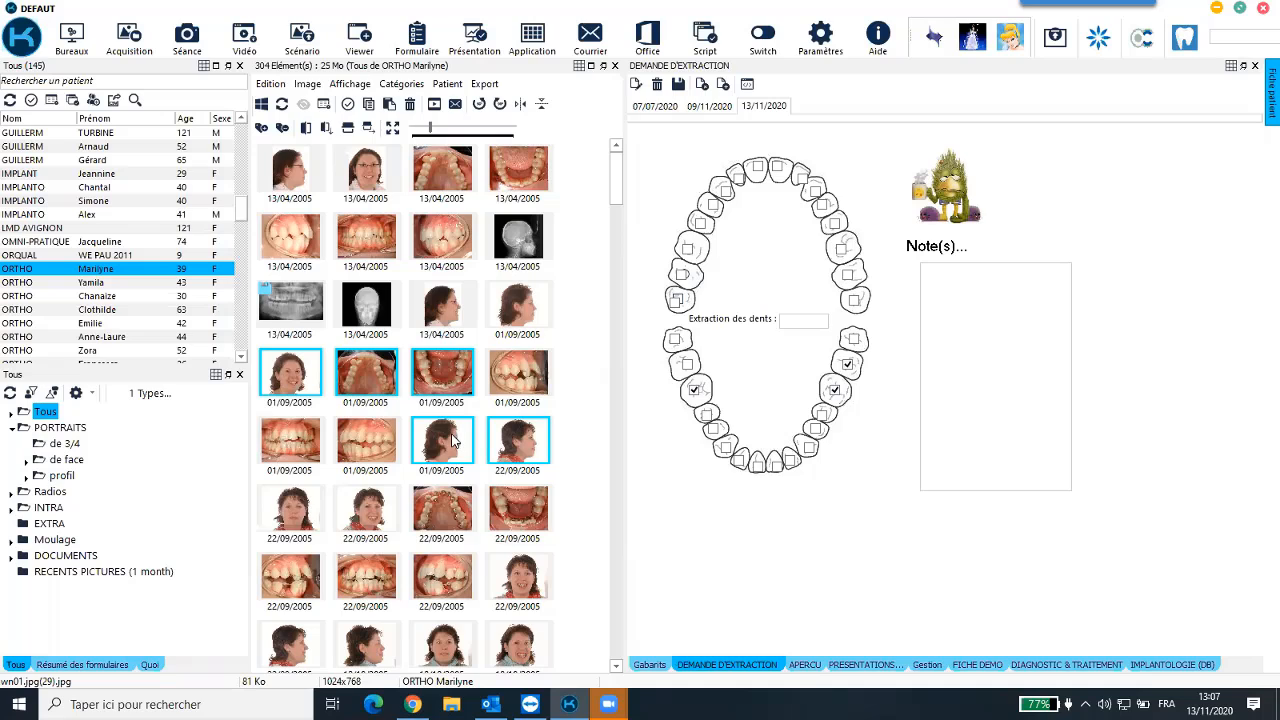
mouse_move(452, 440)
left_click_drag(452, 440, 641, 131)
left_click_drag(641, 133, 644, 134)
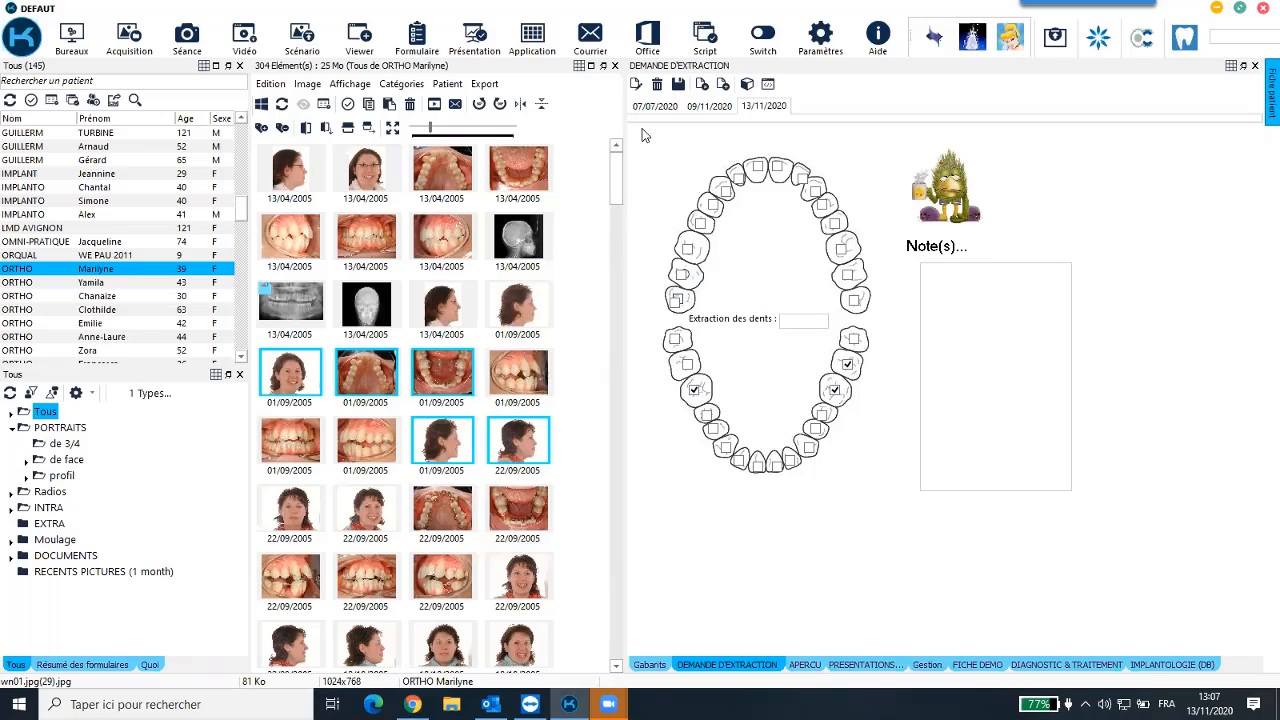
Step: Filter the image list by the objects attached to the 13/11/2020, 09/11/2020 and 07/07/2020 extraction forms in turn
left_click(747, 85)
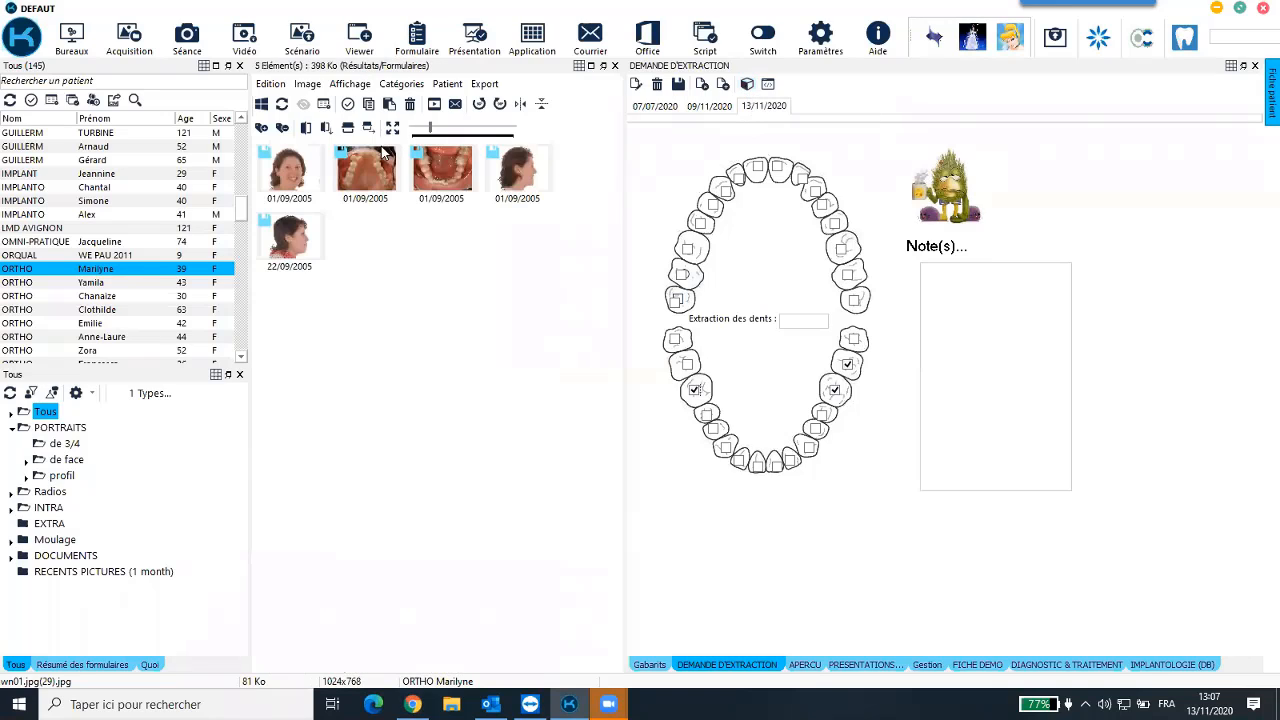
mouse_move(517, 166)
left_click(704, 110)
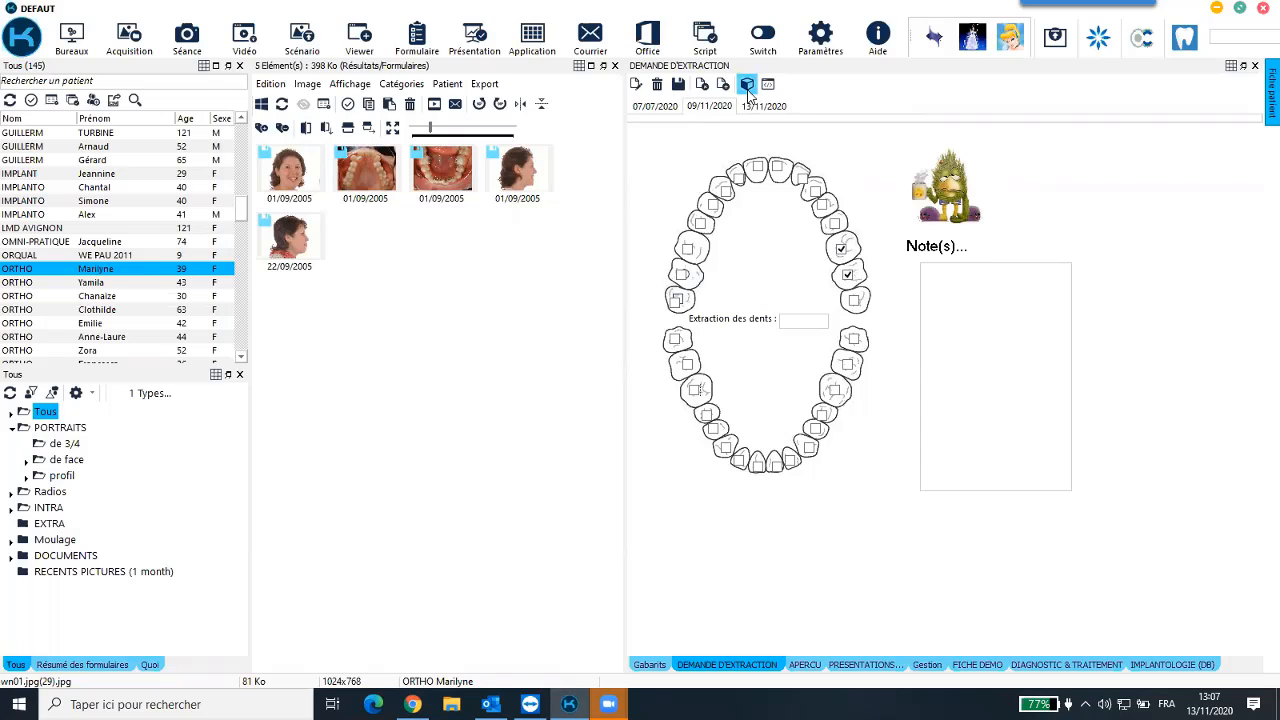
left_click(656, 108)
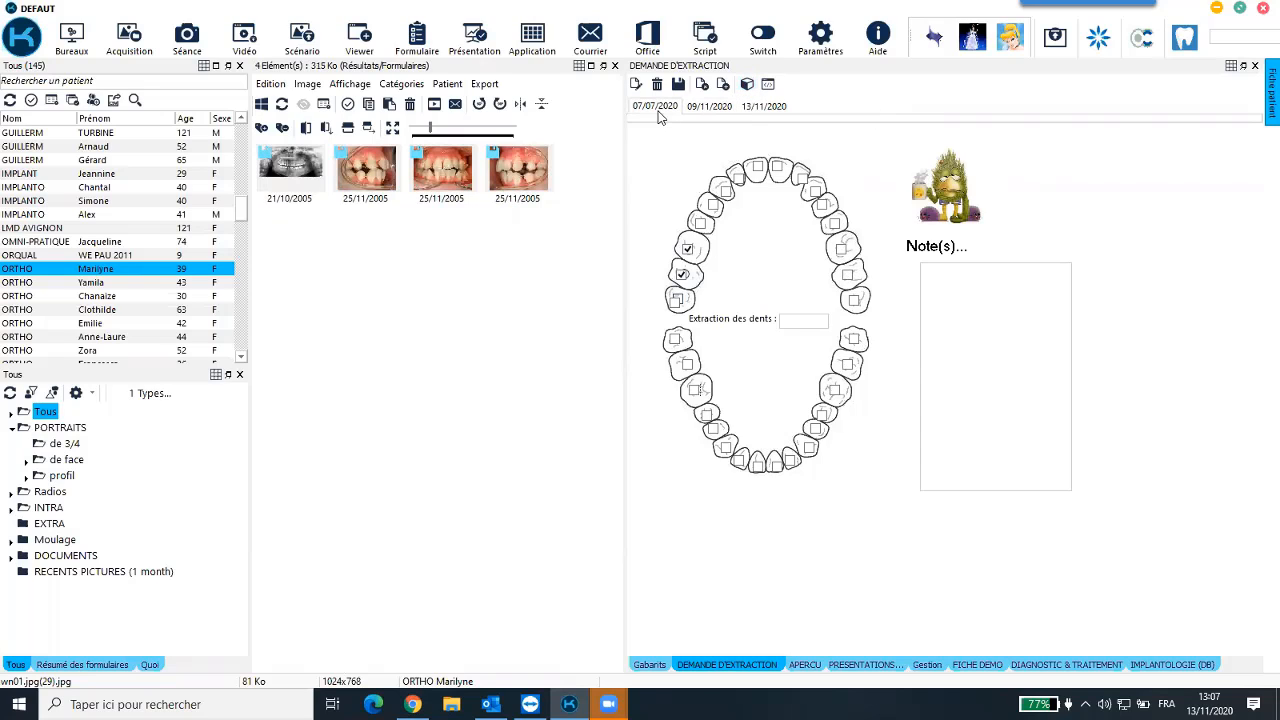
left_click(749, 86)
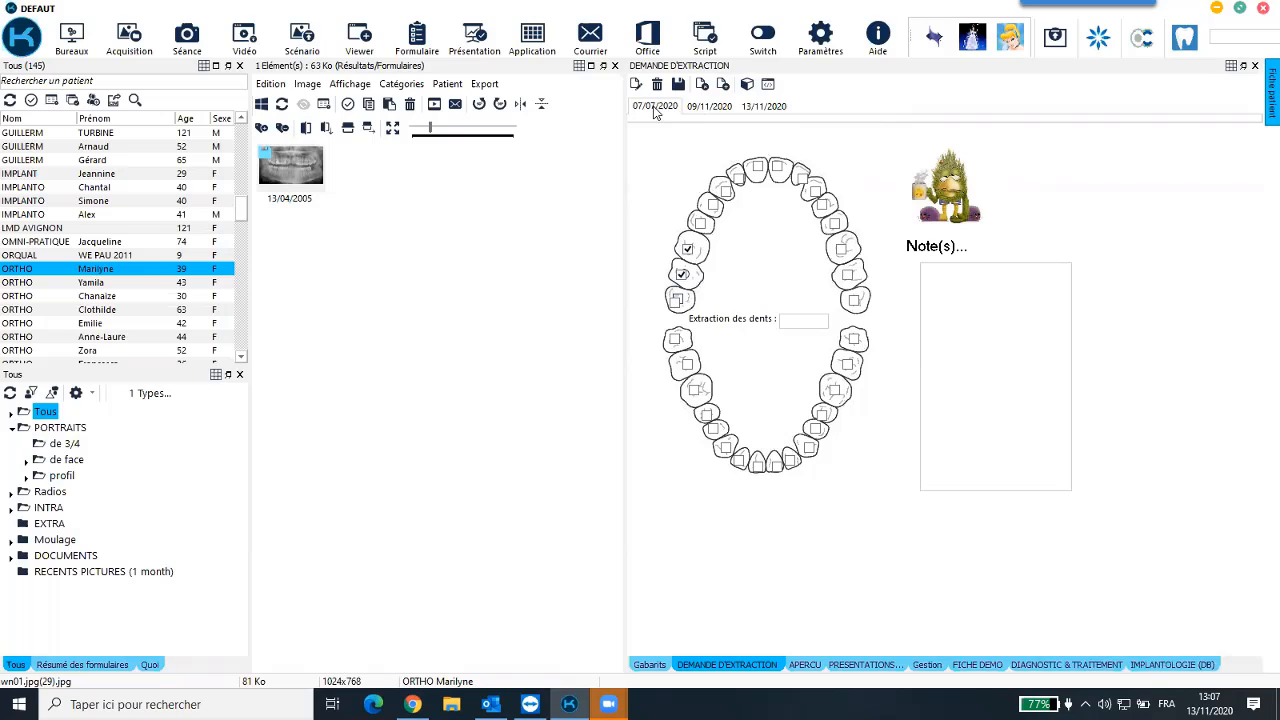
left_click(708, 108)
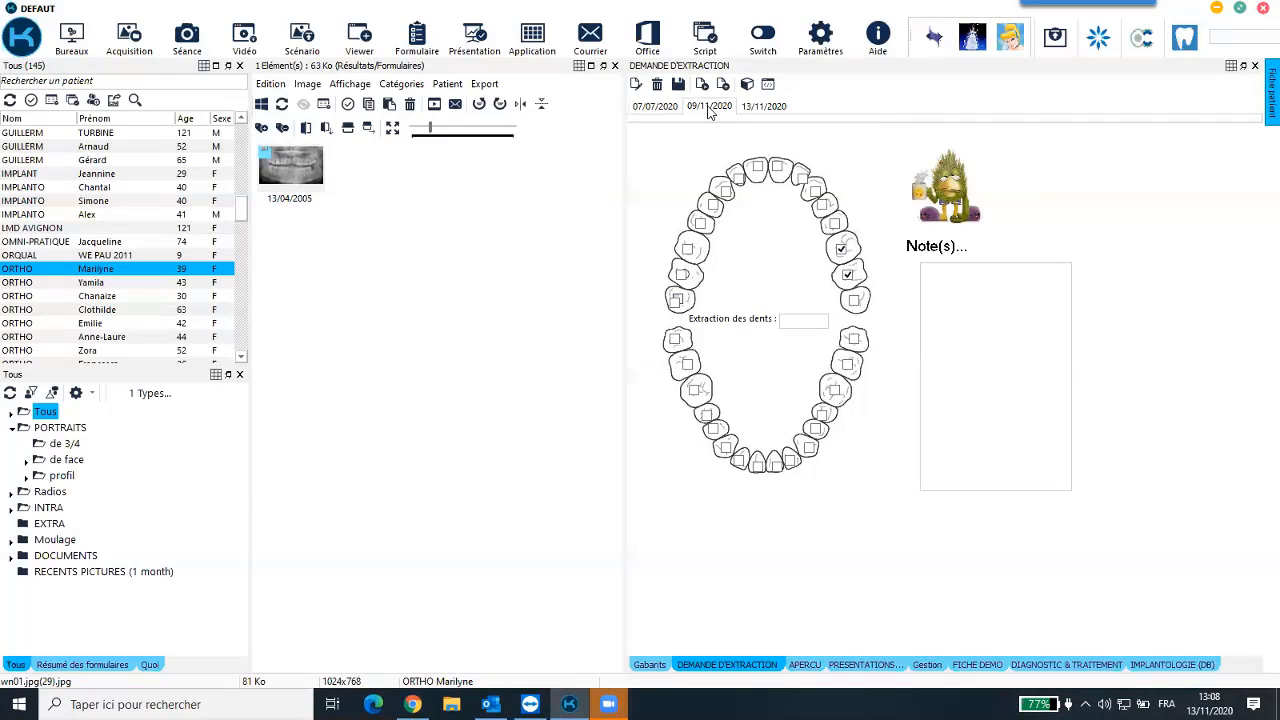
left_click(747, 84)
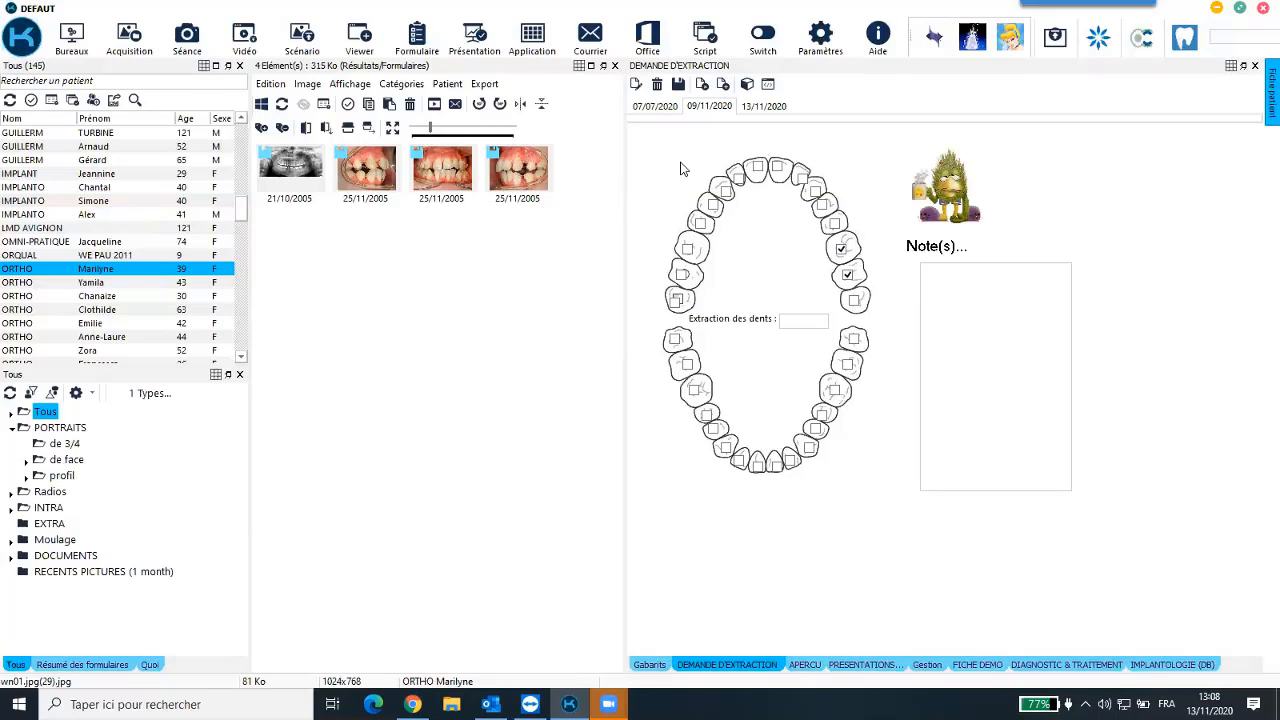
Step: Remove the three intraoral images wn06.jpg, wn07.jpg and wn08.jpg from the objects attached to the 09/11/2020 extraction form
left_click(747, 86)
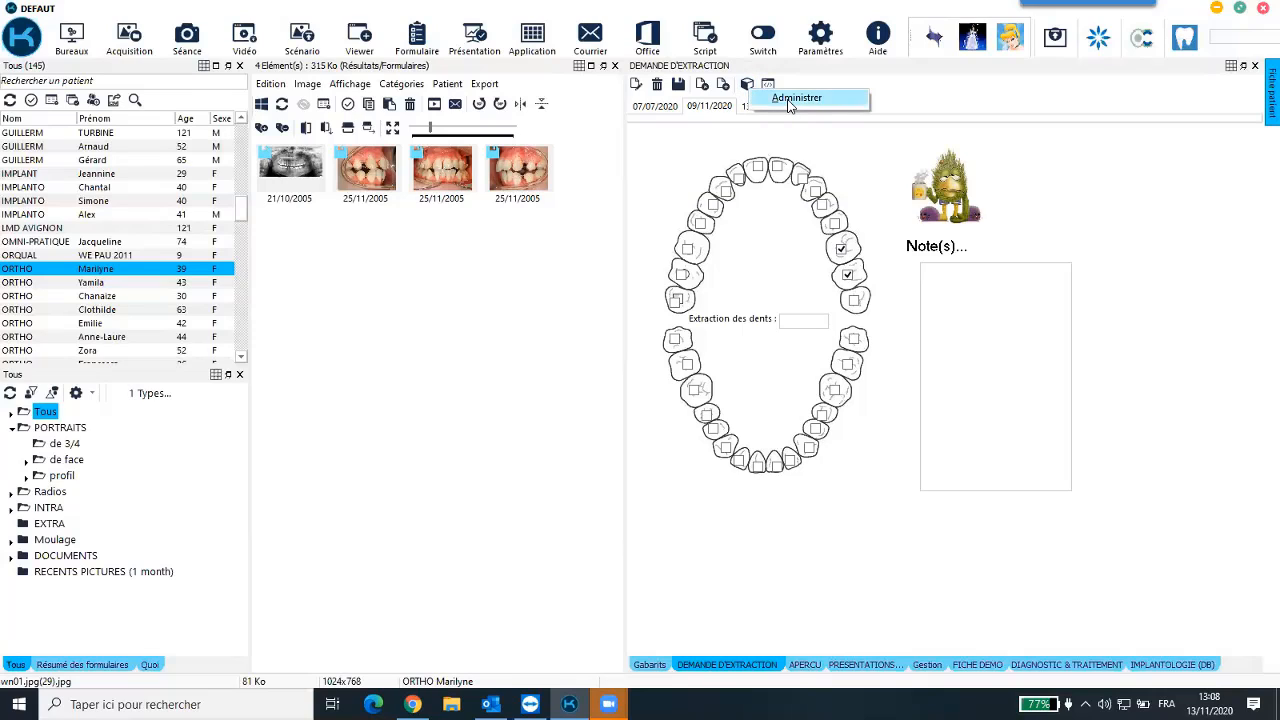
left_click(788, 101)
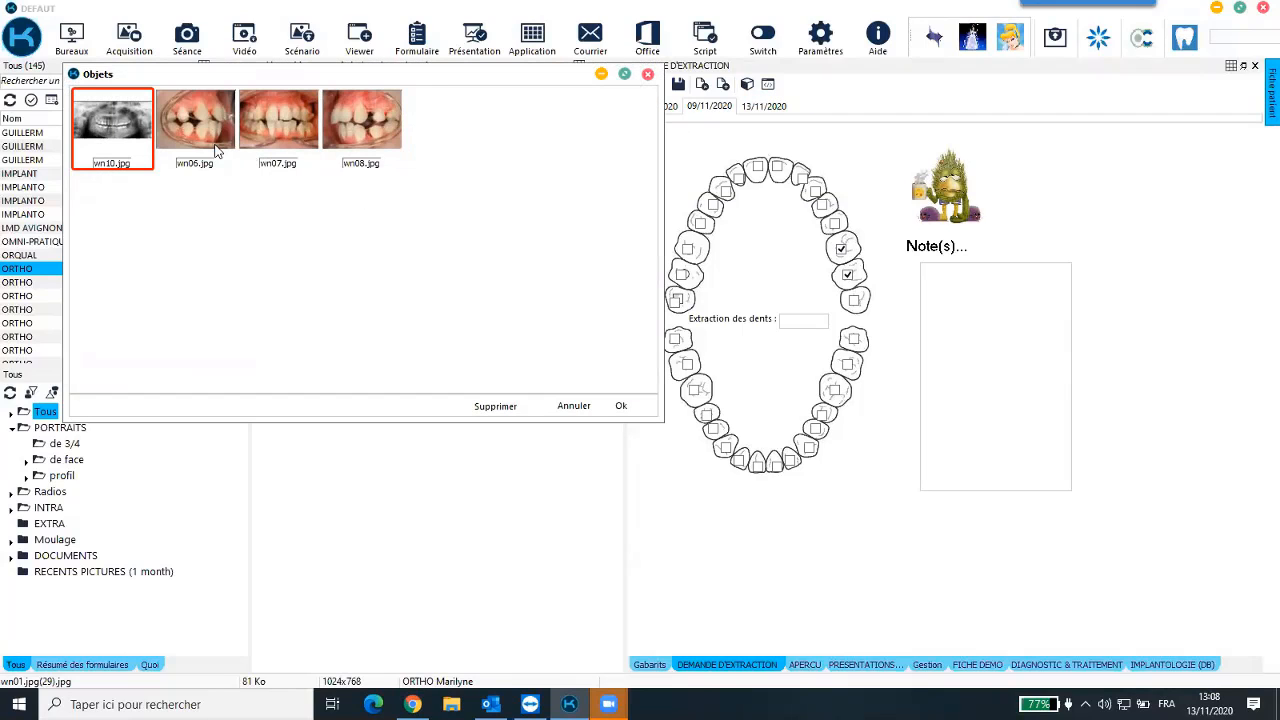
left_click(217, 150)
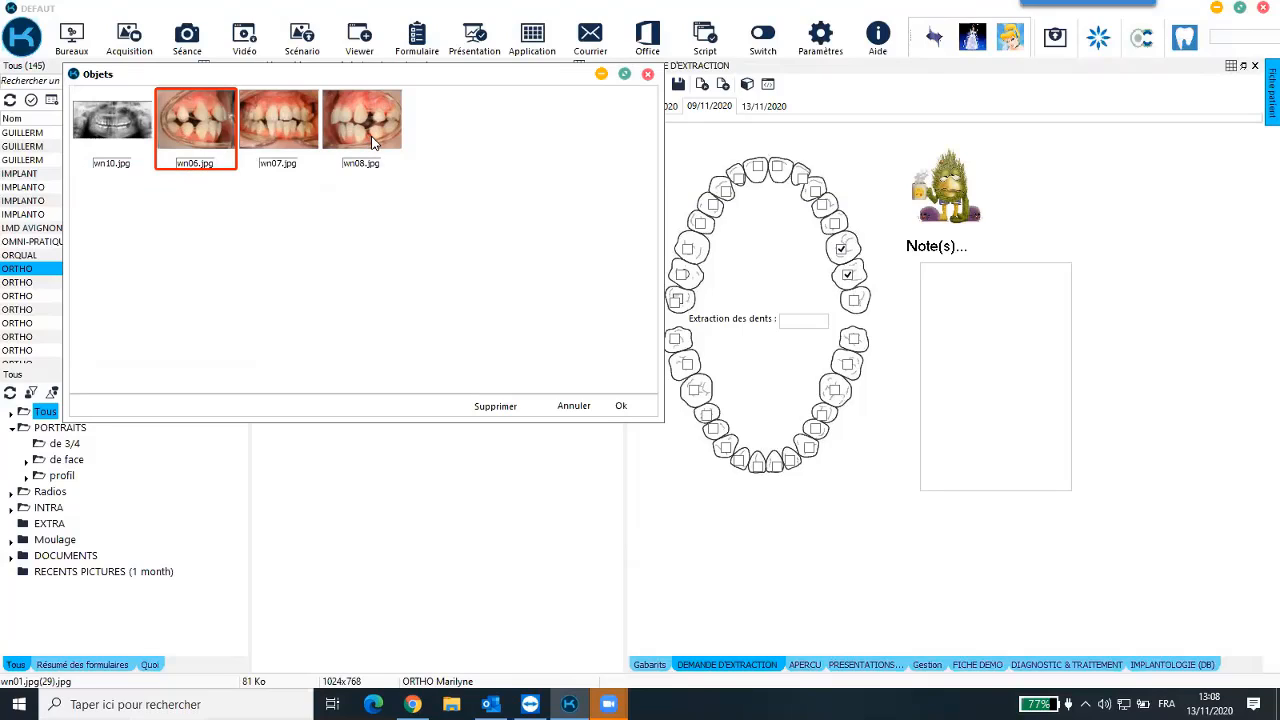
left_click(373, 133, "shift")
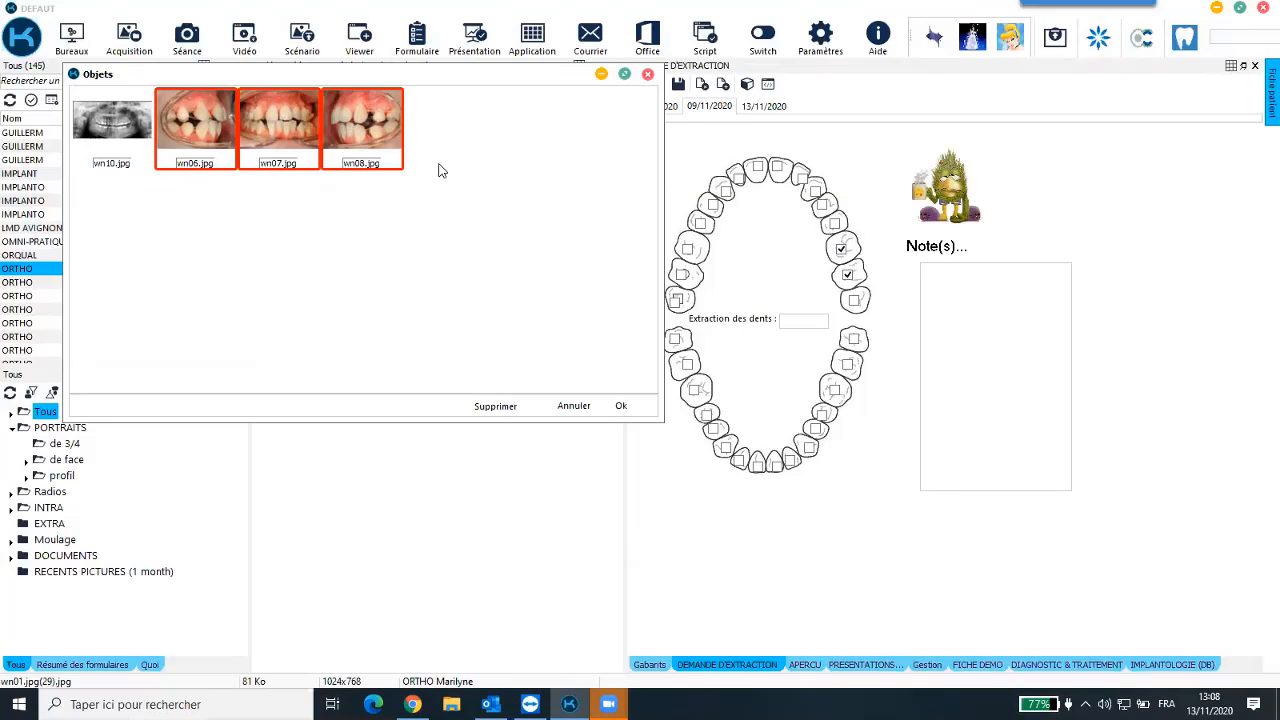
left_click(497, 408)
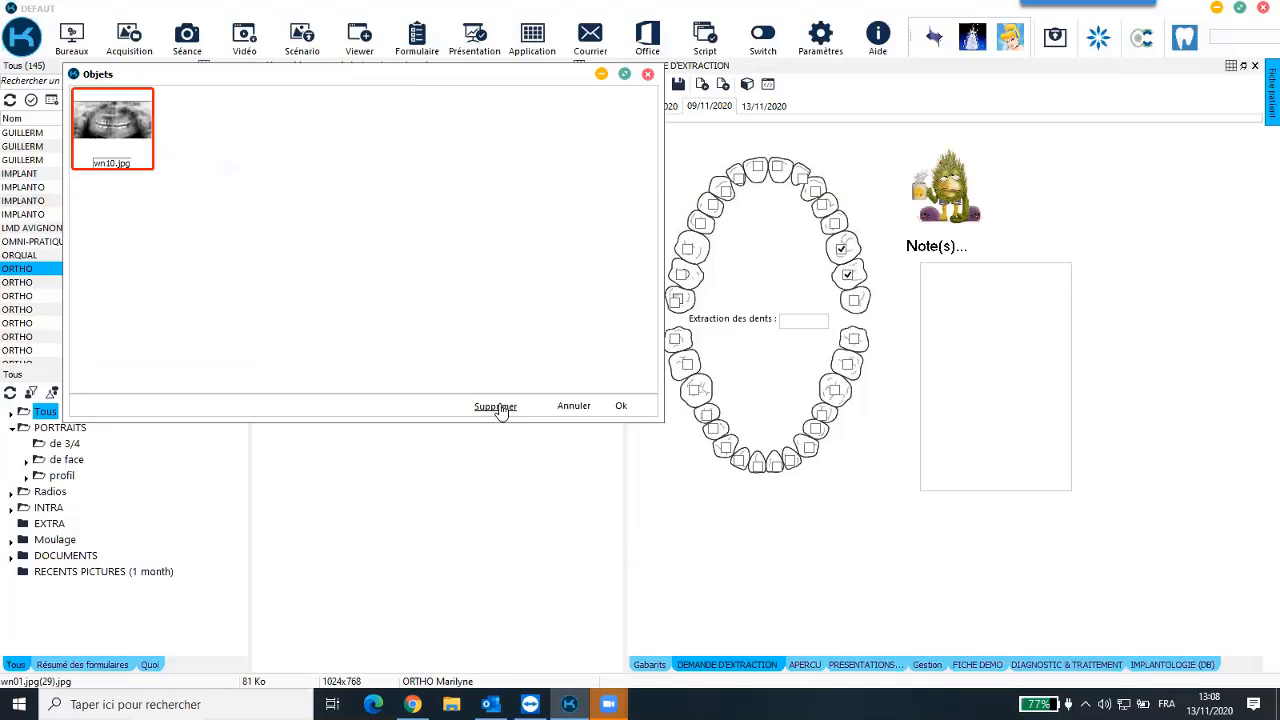
left_click(621, 409)
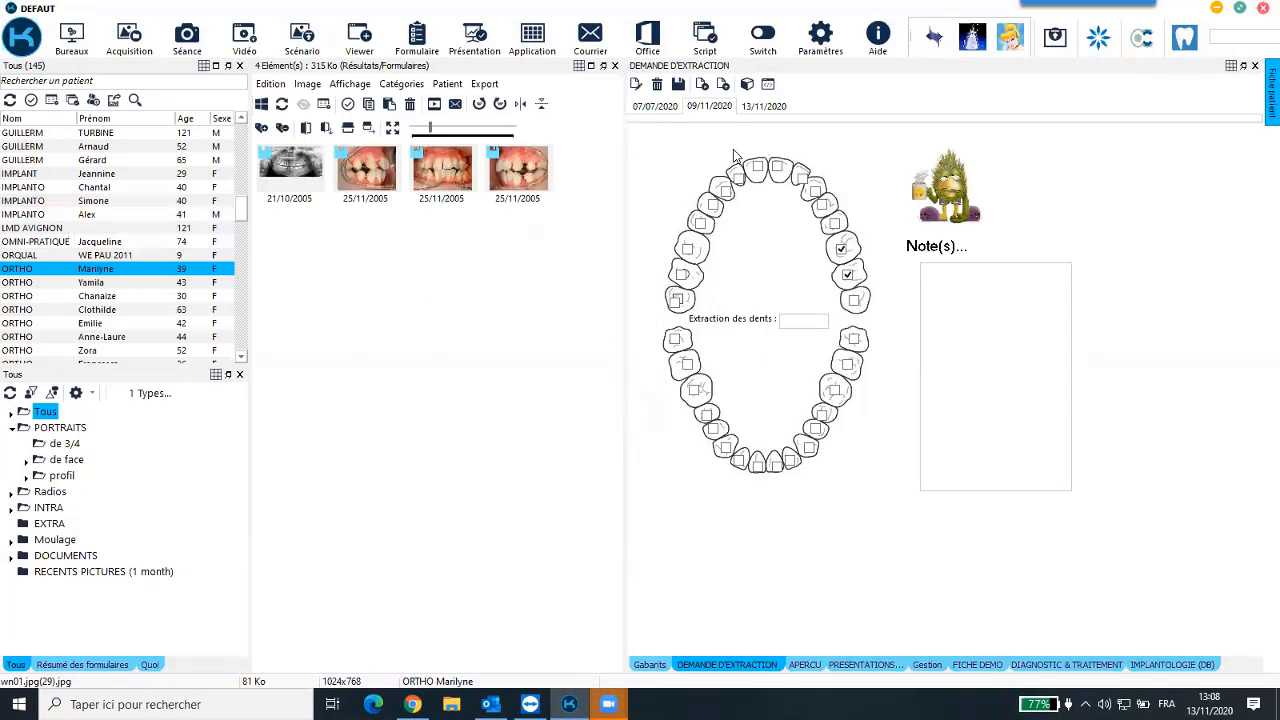
Step: Filter the image list by the objects attached to the 09/11/2020, 07/07/2020 and 13/11/2020 extraction forms in turn
left_click(747, 85)
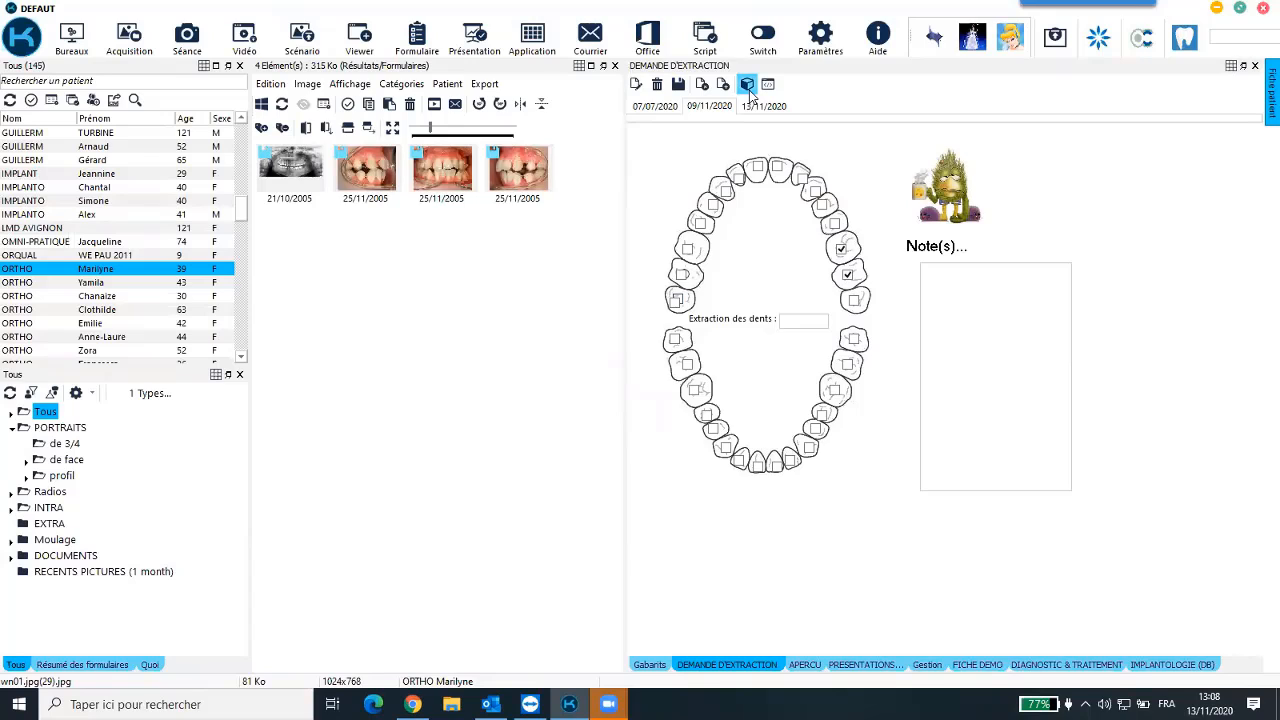
left_click(316, 172)
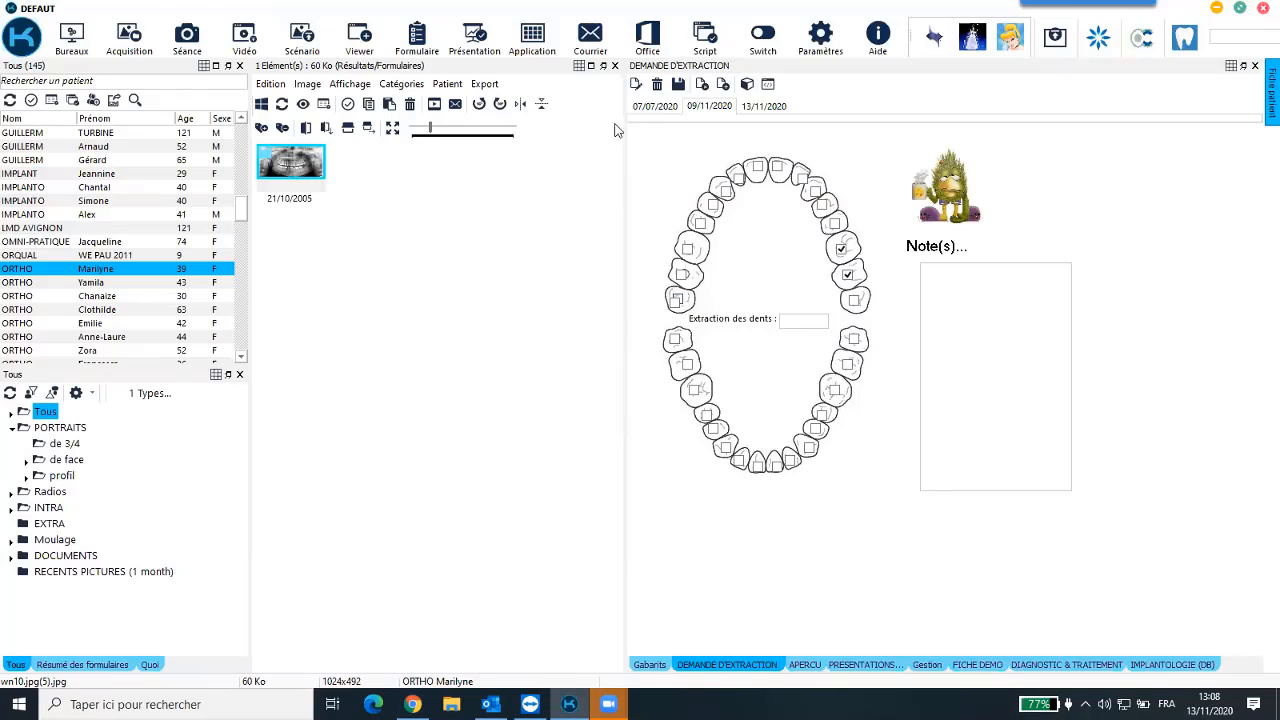
left_click(662, 110)
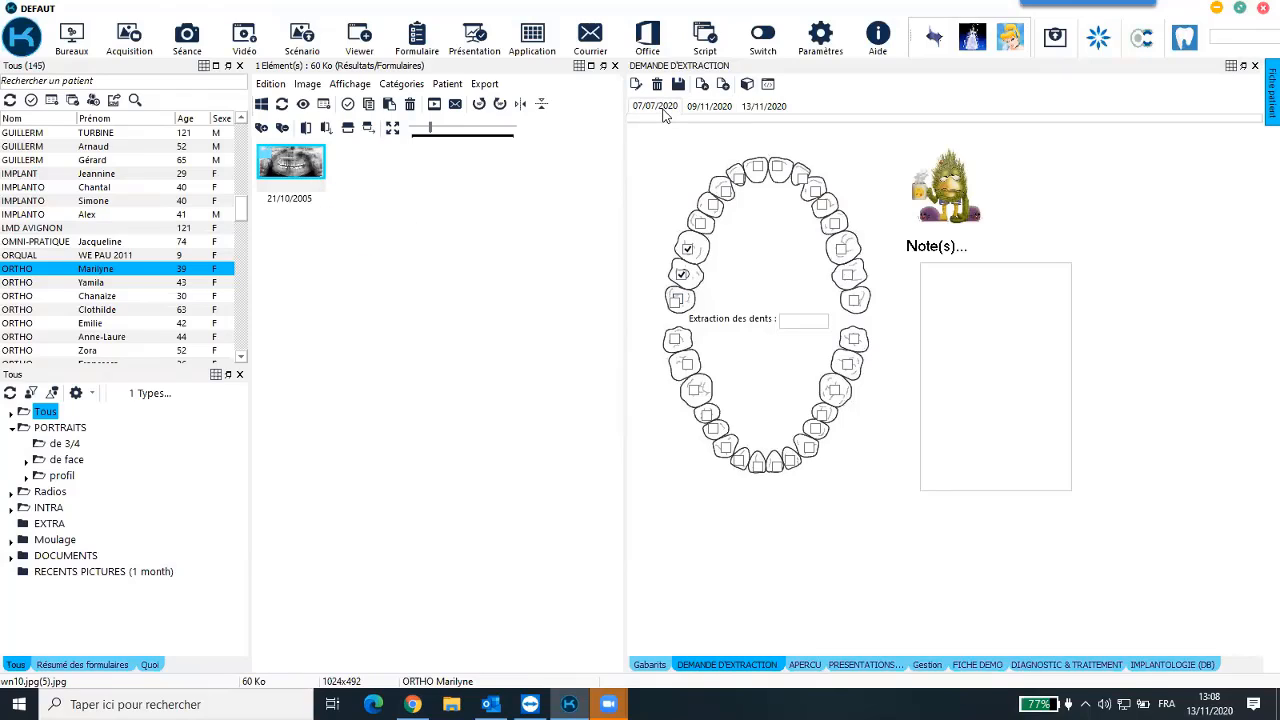
left_click(748, 85)
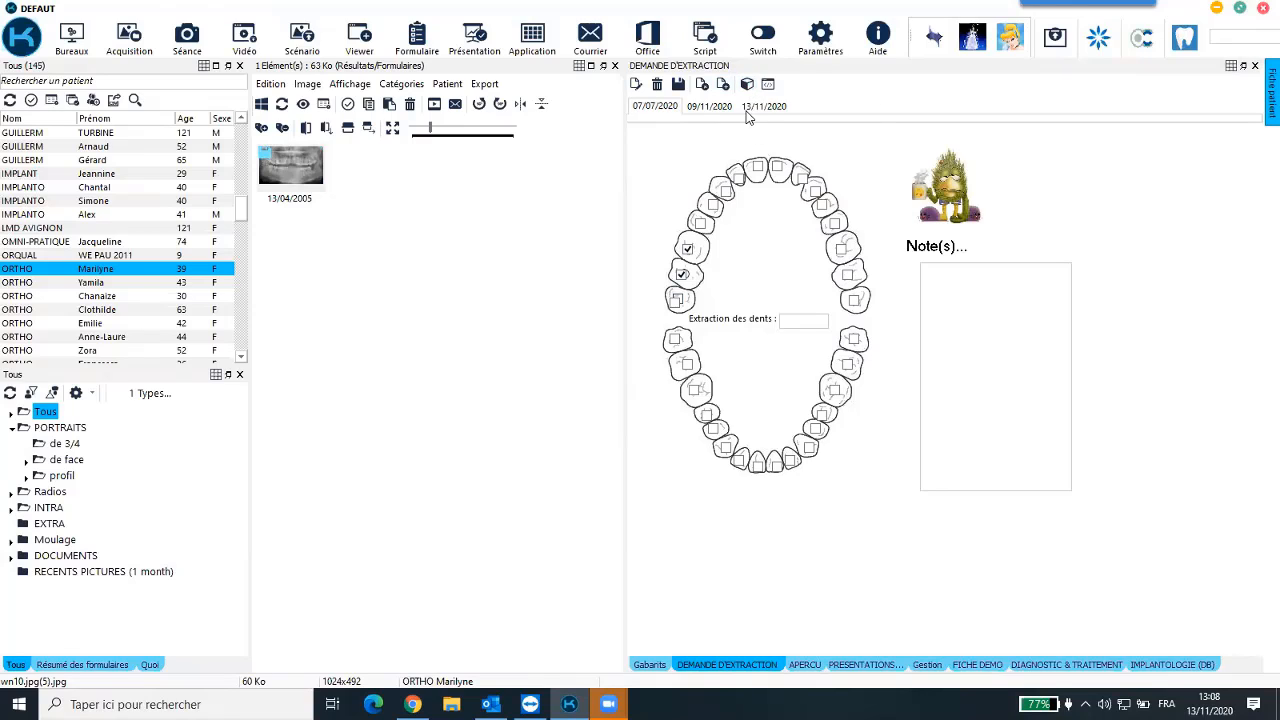
left_click(749, 108)
left_click(747, 85)
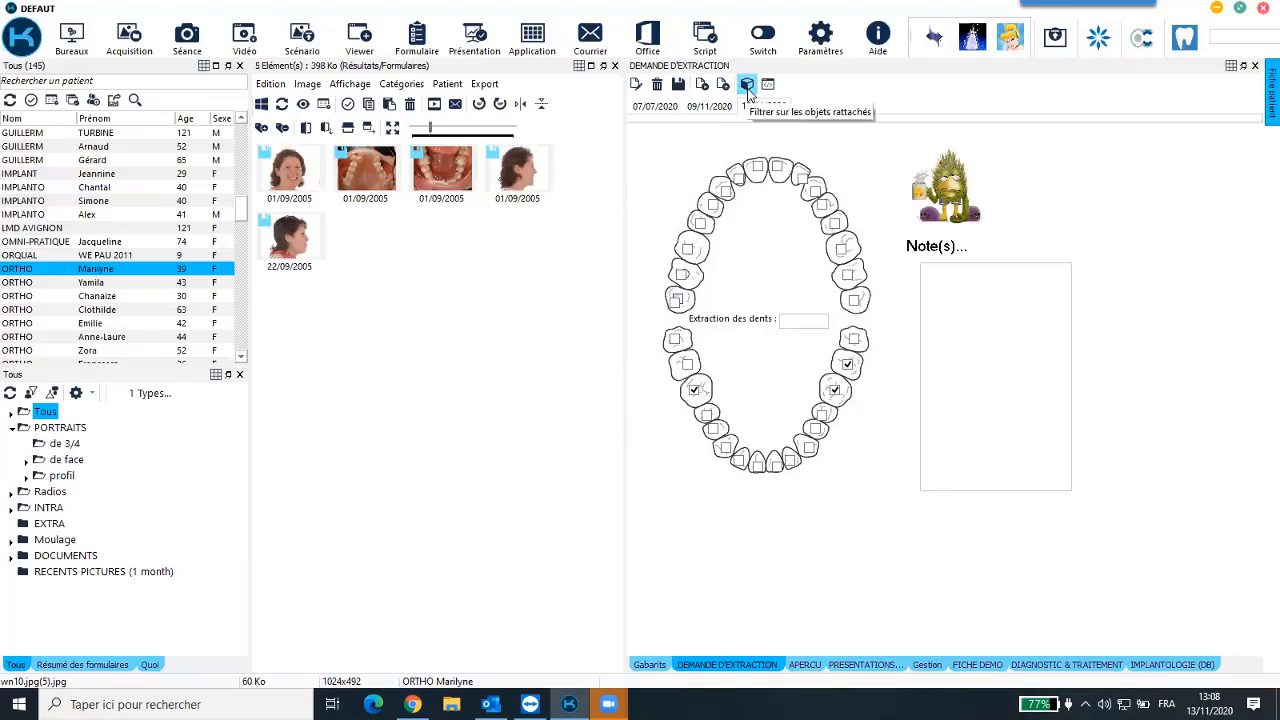
mouse_move(521, 177)
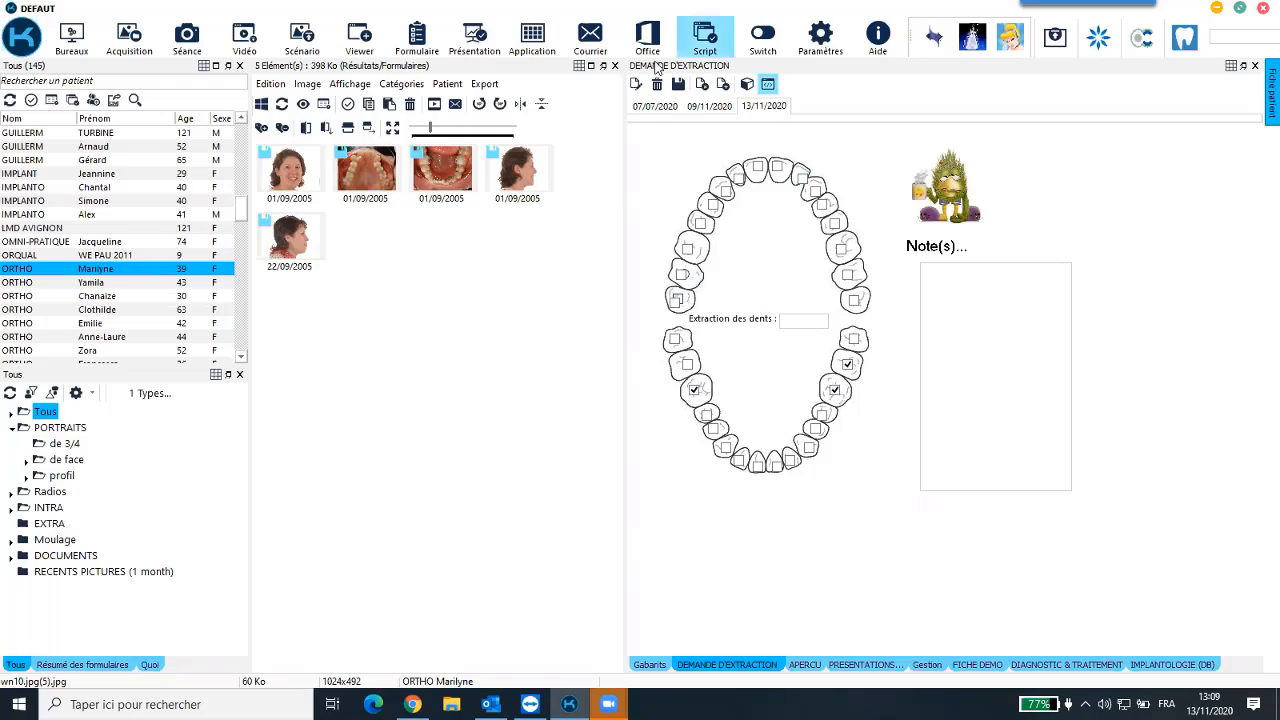
Step: Go twice through the extraction forms of 07/07/2020, 09/11/2020 and 13/11/2020 to compare the teeth marked on each
left_click(655, 107)
left_click(718, 108)
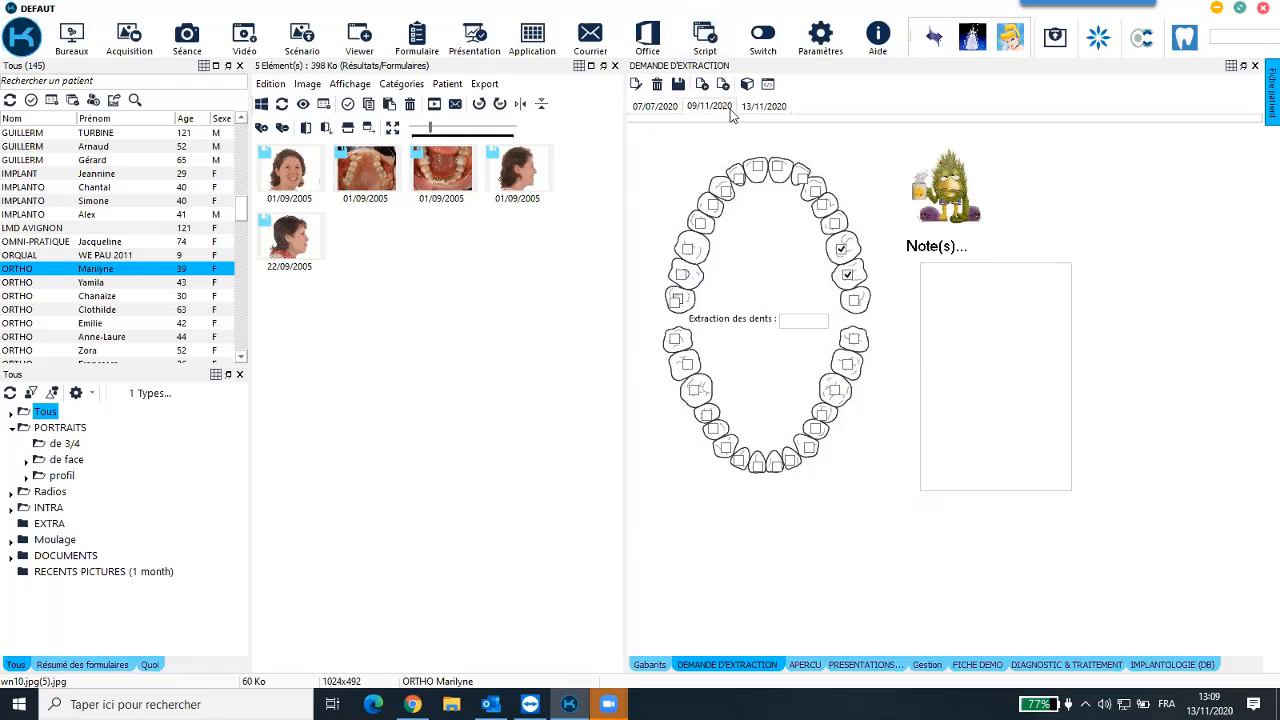
left_click(747, 108)
left_click(656, 107)
left_click(706, 108)
left_click(769, 110)
Step: Add another blank extraction request form dated 13/11/2020 and delete it again
left_click(723, 84)
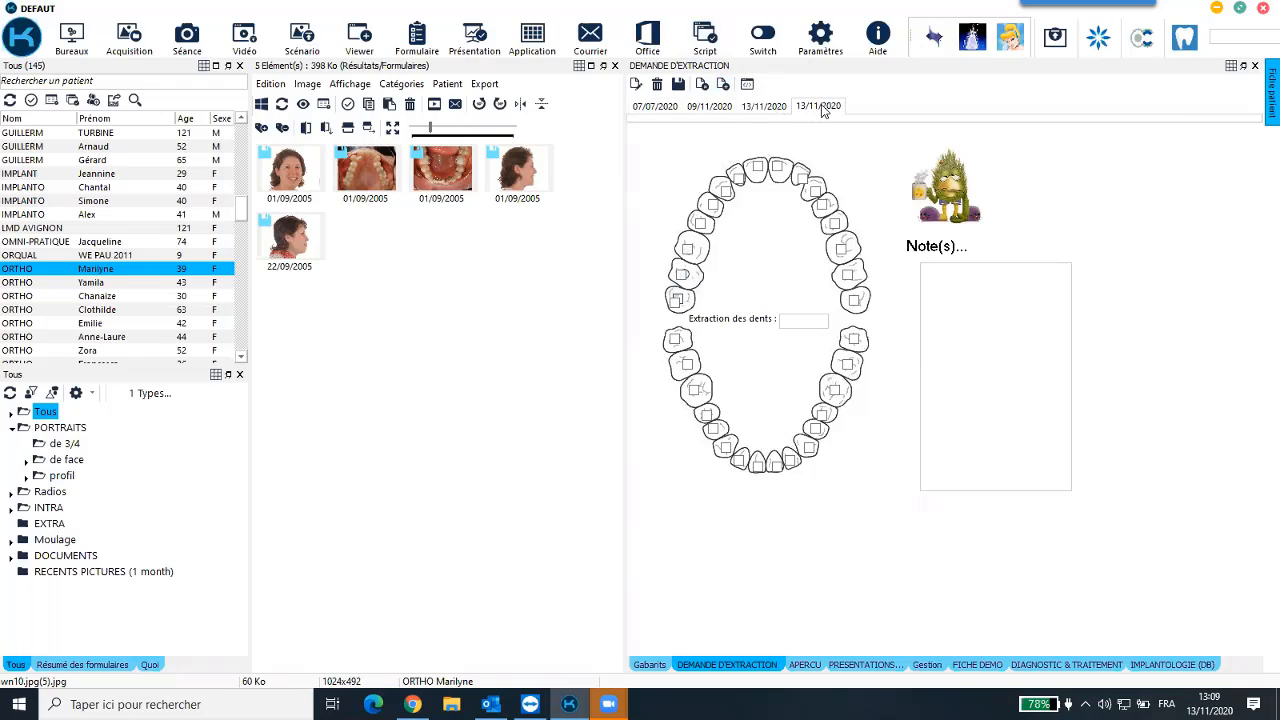
left_click(657, 86)
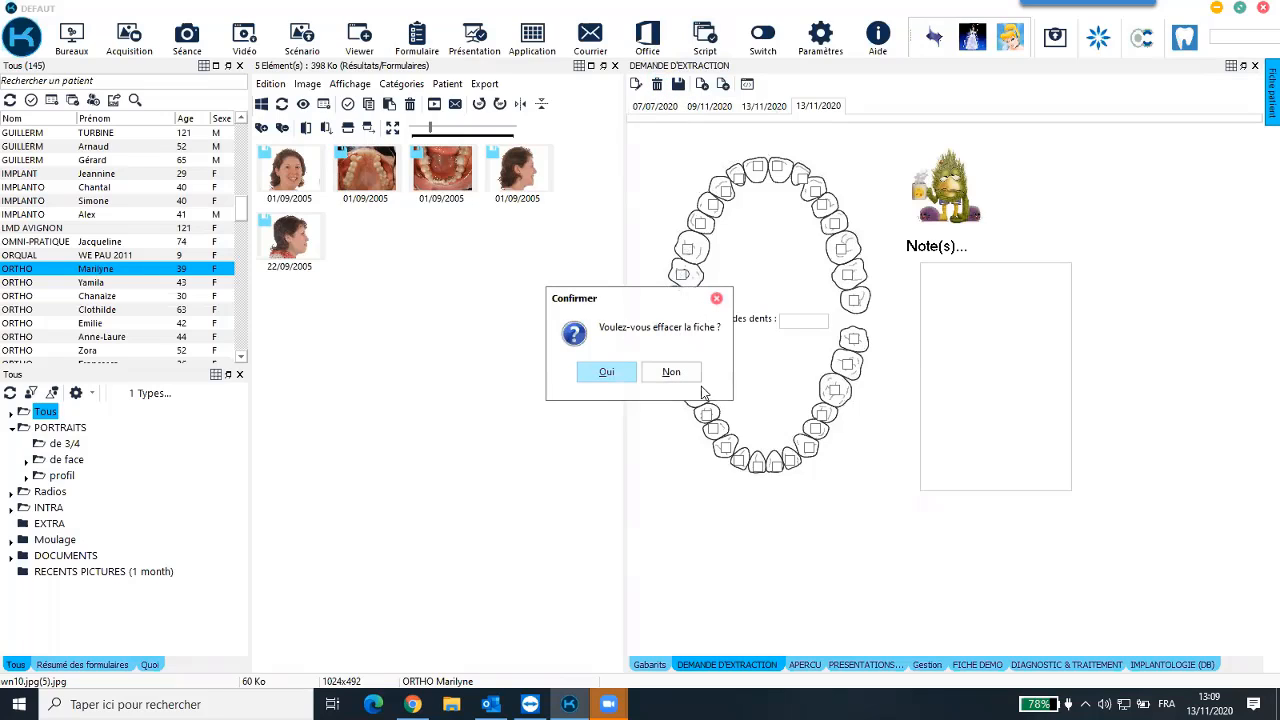
left_click(607, 374)
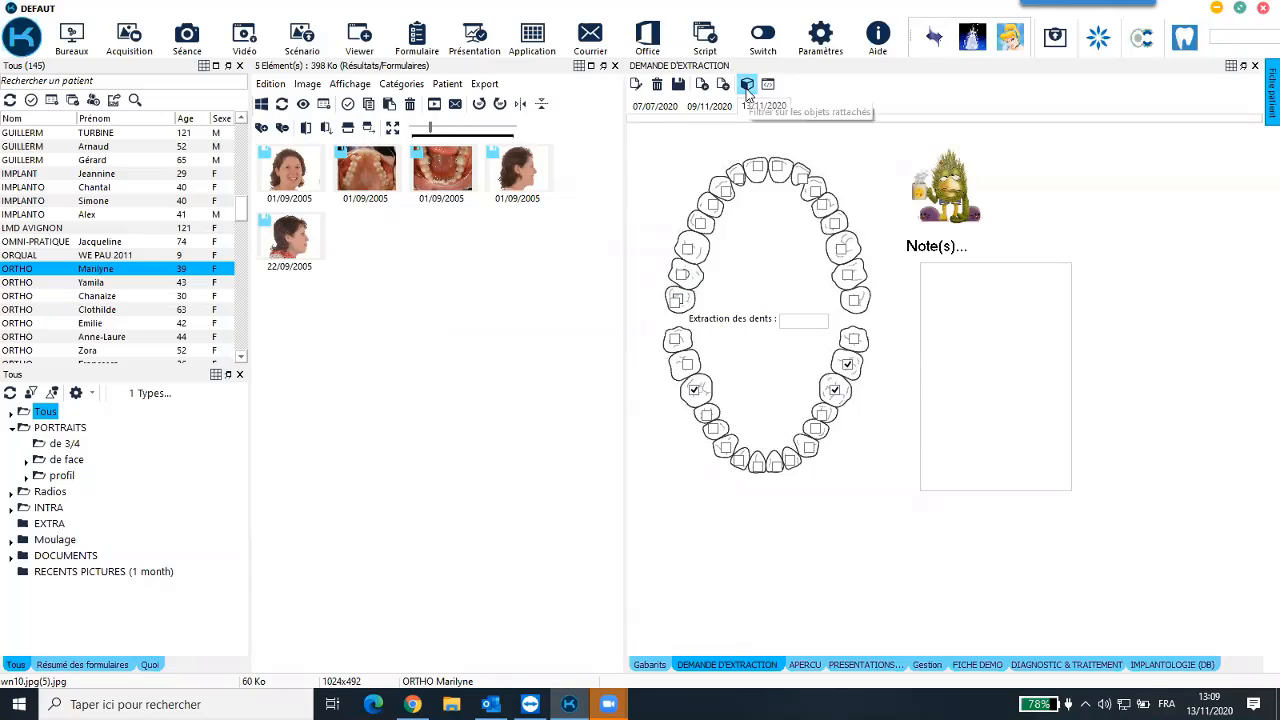
Step: Bring up the extraction request form of 09/11/2020 beside the filtered image list
left_click(713, 108)
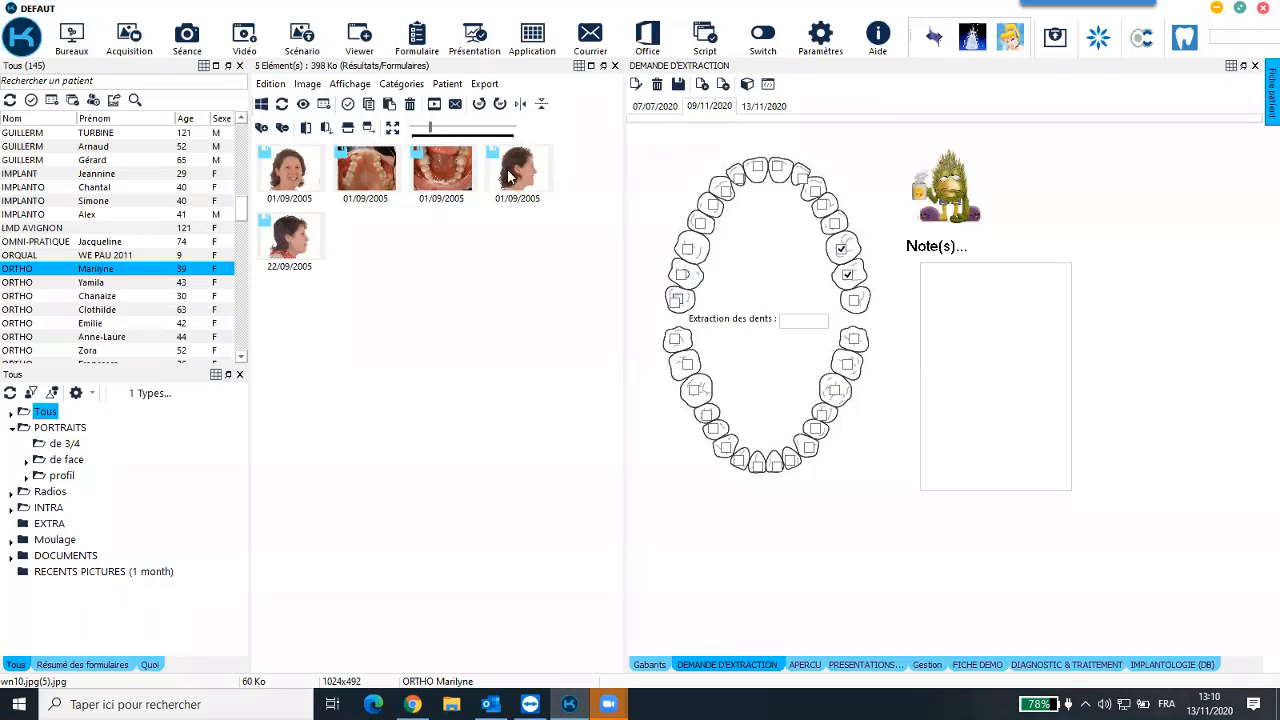
mouse_move(463, 187)
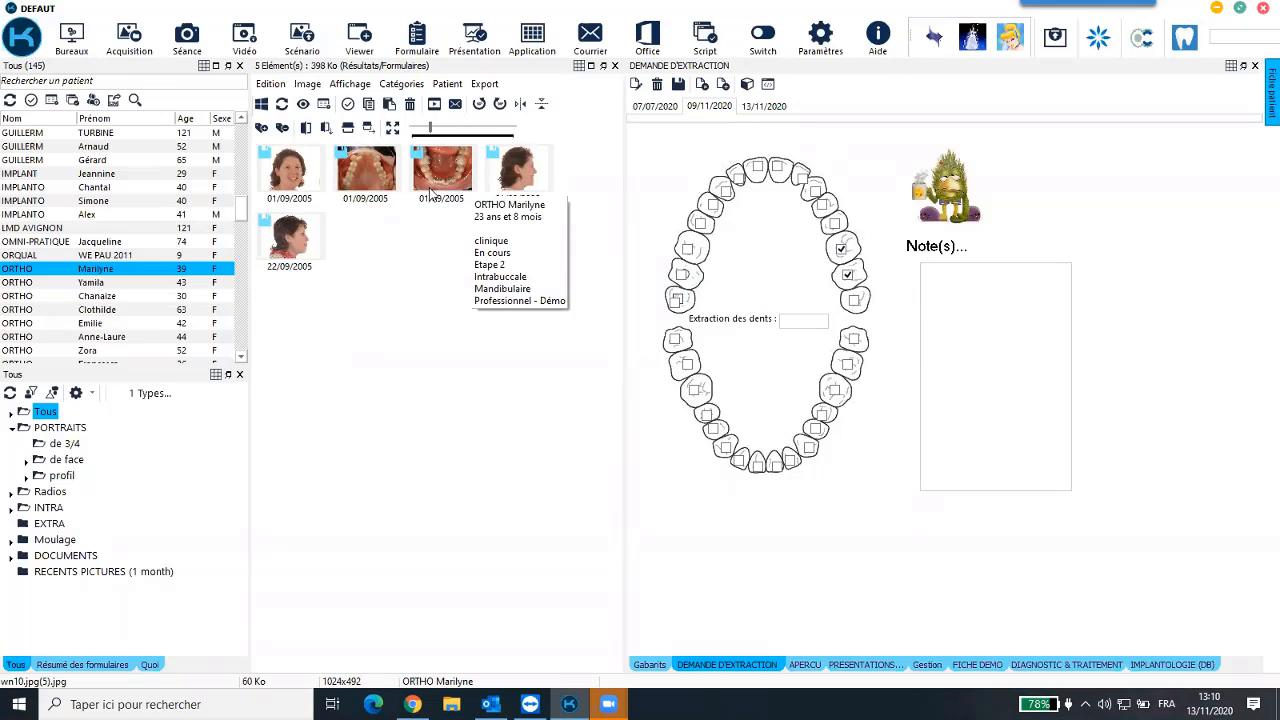